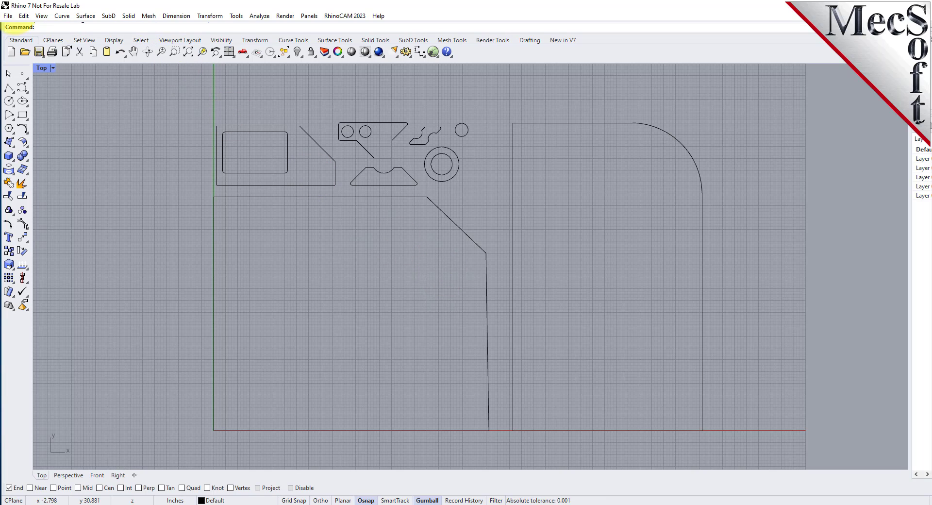
Open the RhinoCAM NEST module and look through its workflow pages, from the nesting type to Commit Nest.
{"action": "left_click", "coordinate": [363, 17]}
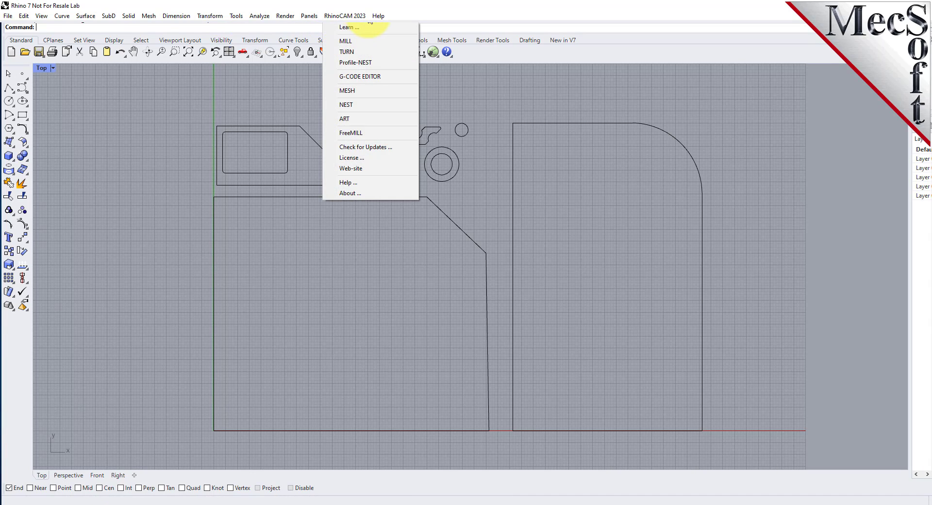
{"action": "left_click", "coordinate": [367, 104]}
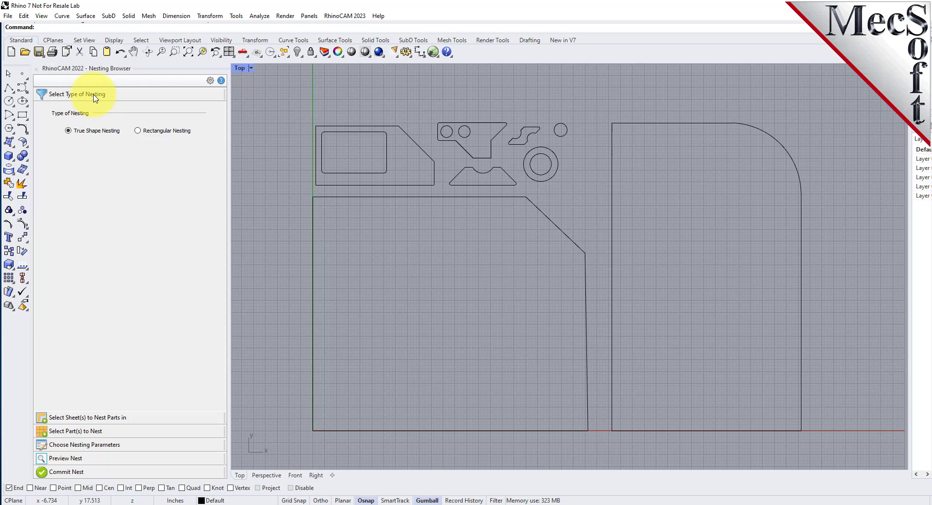
{"action": "left_click", "coordinate": [93, 418]}
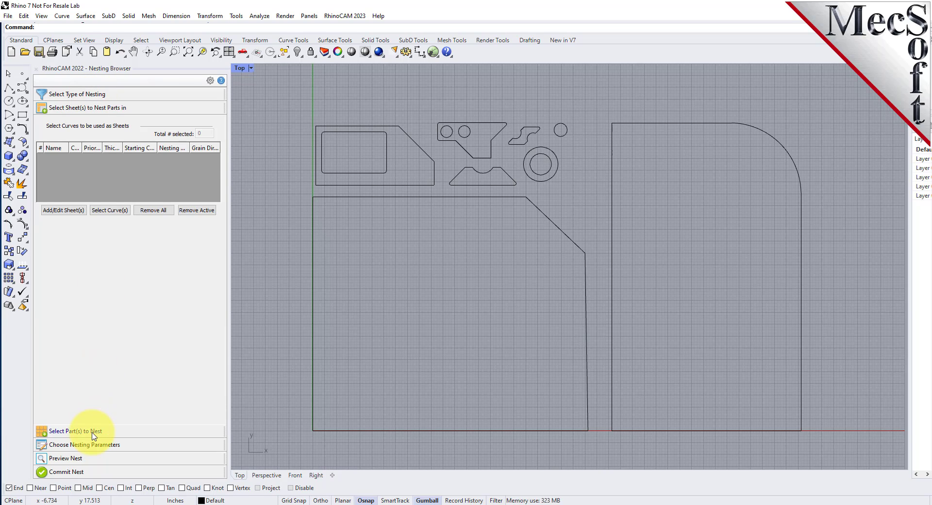
{"action": "left_click", "coordinate": [94, 434]}
{"action": "left_click", "coordinate": [94, 444]}
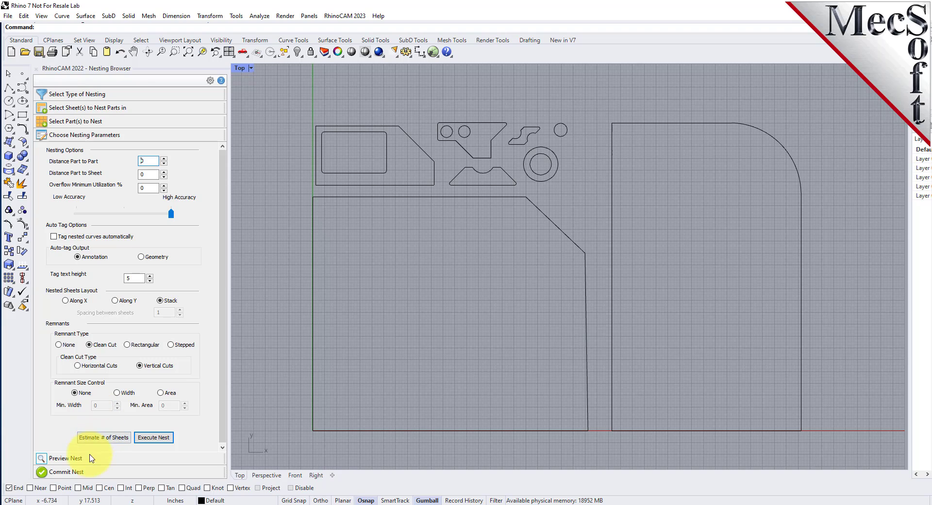
{"action": "left_click", "coordinate": [81, 472]}
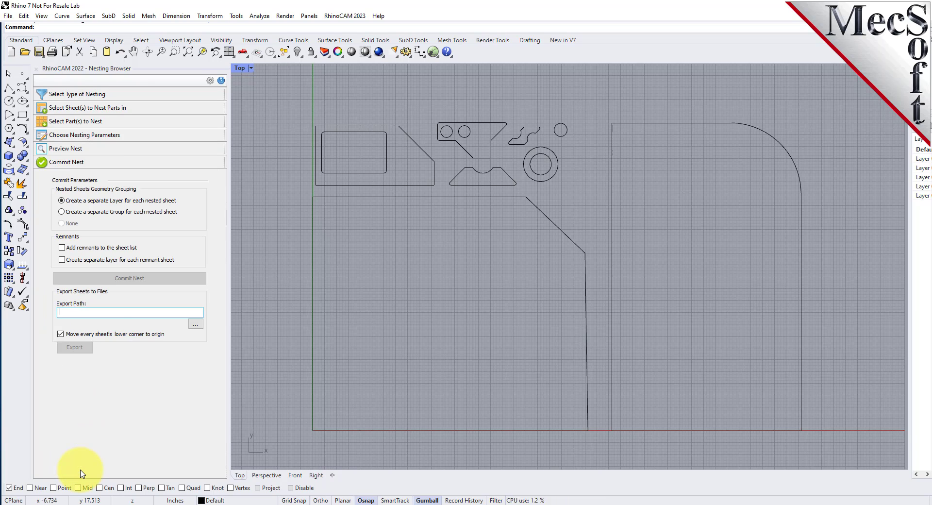
{"action": "left_click", "coordinate": [78, 95]}
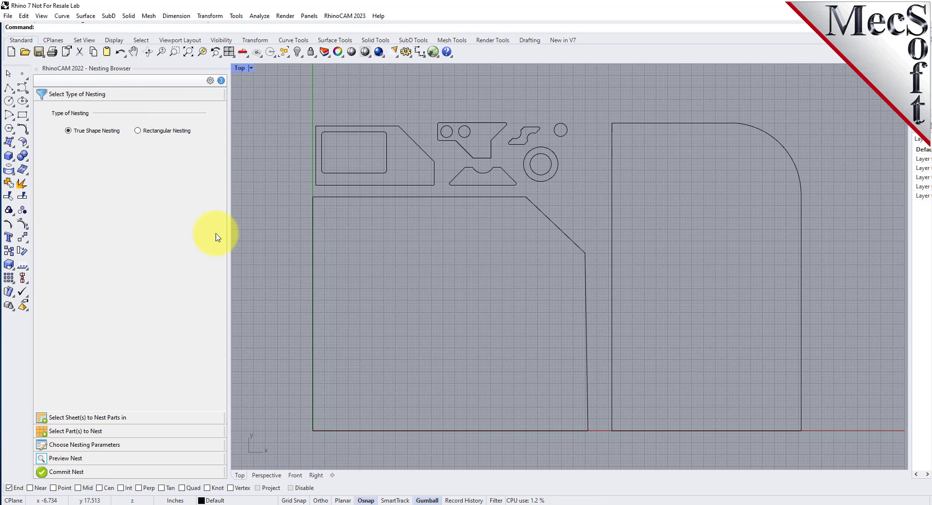
{"action": "mouse_move", "coordinate": [228, 238]}
{"action": "left_mouse_down"}
{"action": "mouse_move", "coordinate": [311, 239]}
{"action": "mouse_move", "coordinate": [193, 240]}
{"action": "mouse_move", "coordinate": [224, 242]}
{"action": "left_mouse_up"}
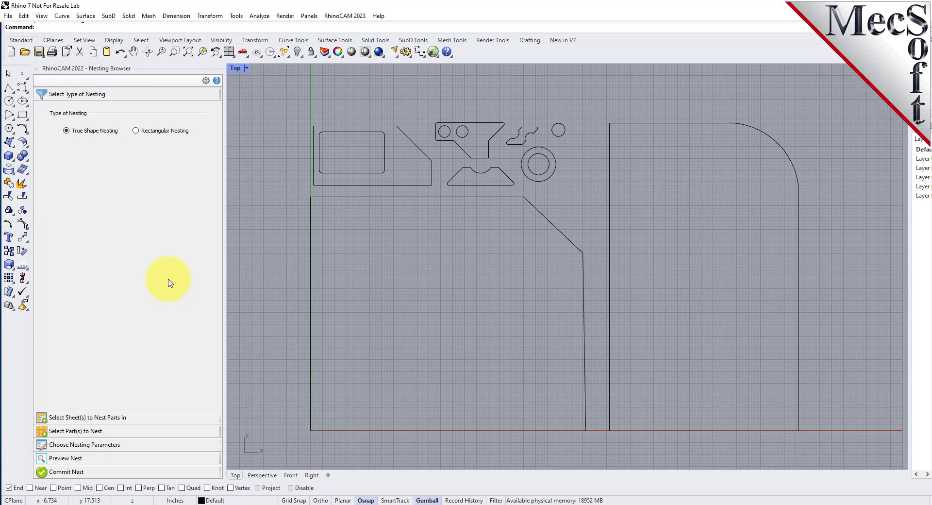
Browse the QuickStart RhinoCAM folder for the nesting tutorial files and close the file browser without opening one.
{"action": "left_click", "coordinate": [25, 52]}
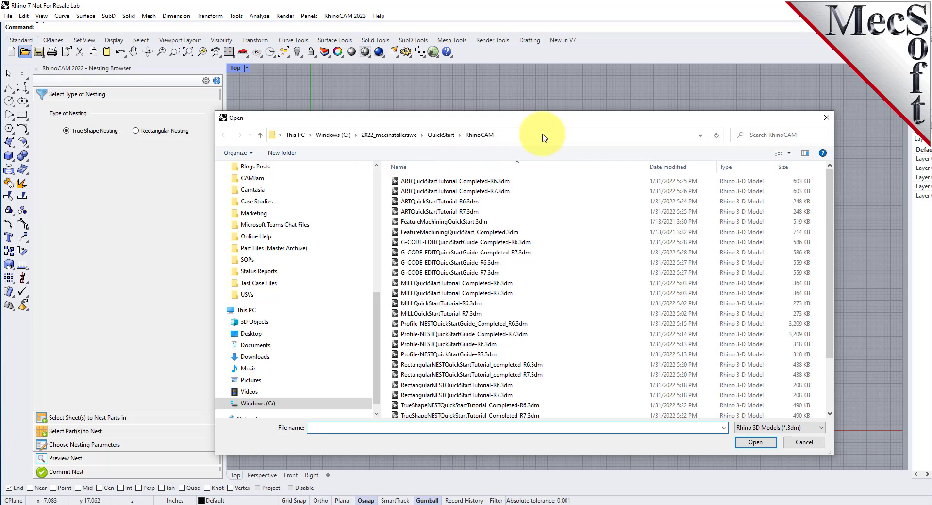
{"action": "left_click", "coordinate": [500, 136]}
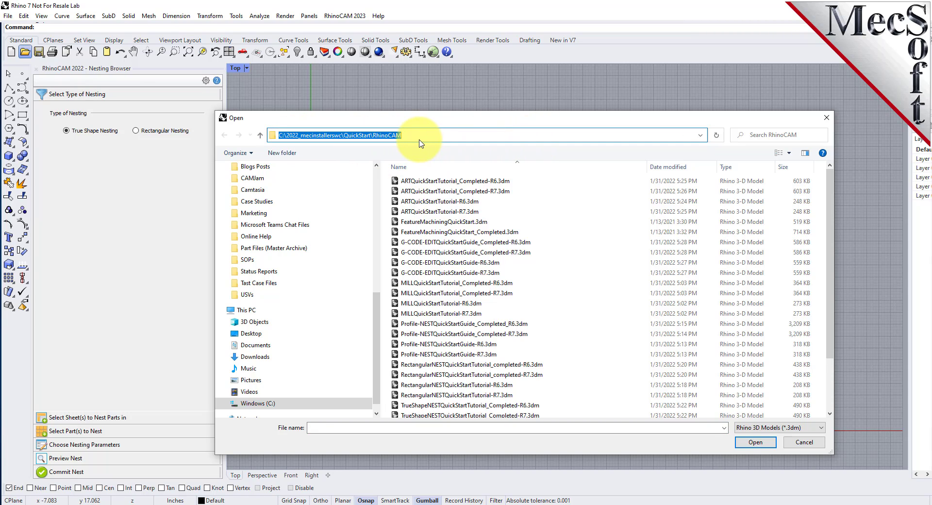
{"action": "scroll", "coordinate": [552, 241], "scroll_direction": "down", "scroll_amount": 2}
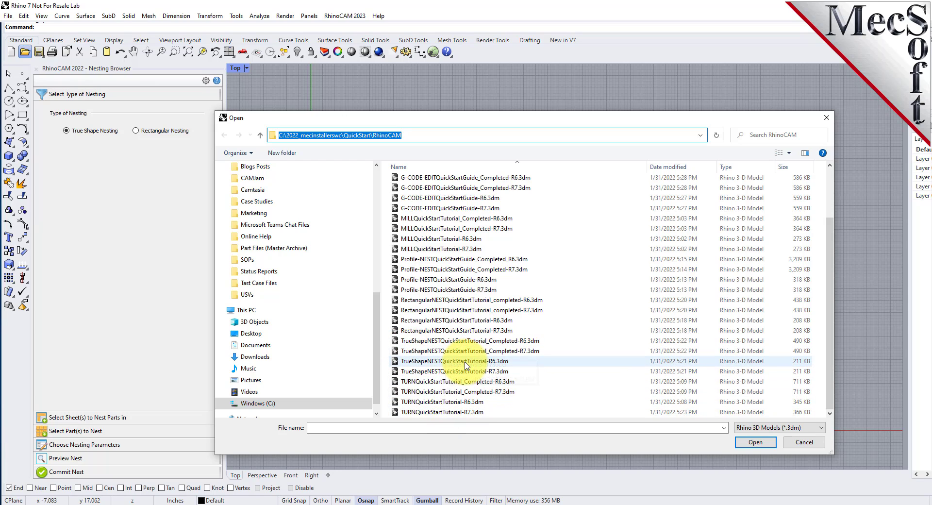
{"action": "left_click", "coordinate": [468, 334]}
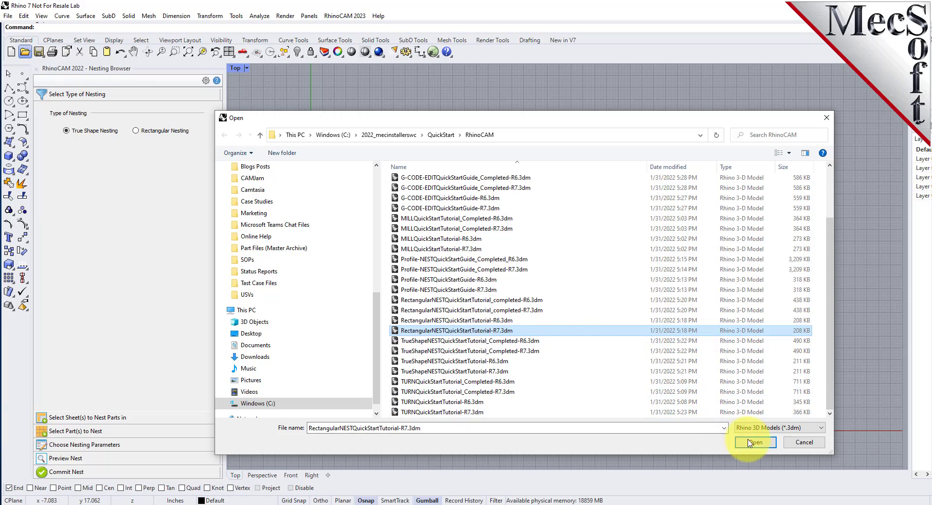
{"action": "left_click", "coordinate": [828, 118]}
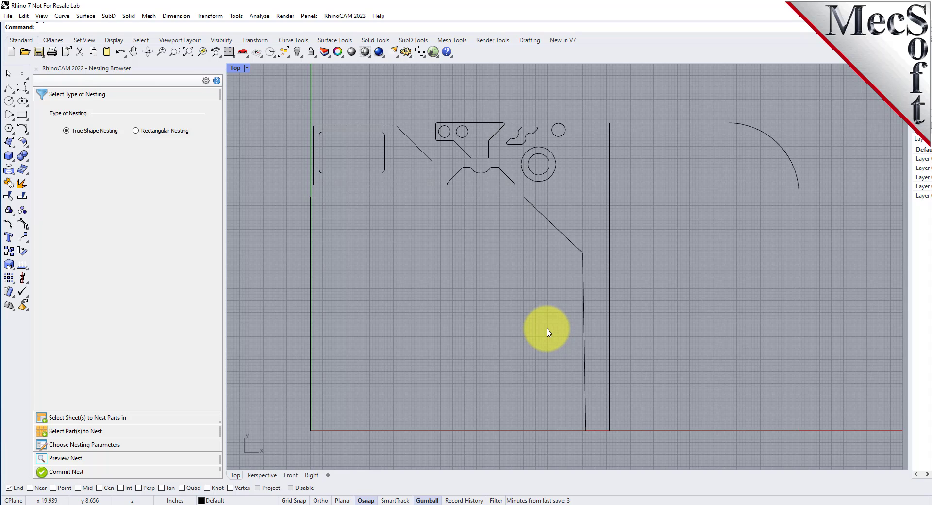
Highlight the two large sheet outlines and the group of small part shapes above them for inspection, clearing each selection.
{"action": "left_click_drag", "start_coordinate": [650, 312], "coordinate": [550, 349]}
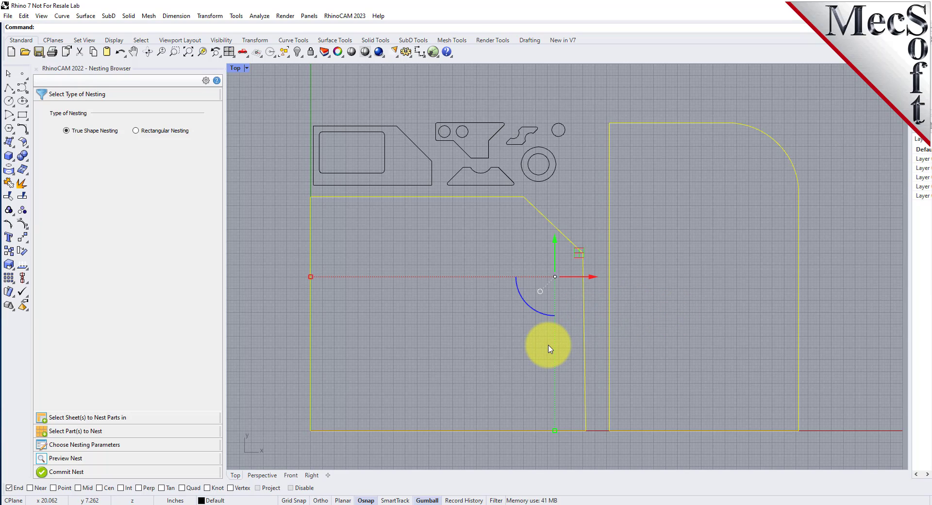
{"action": "left_click", "coordinate": [602, 329]}
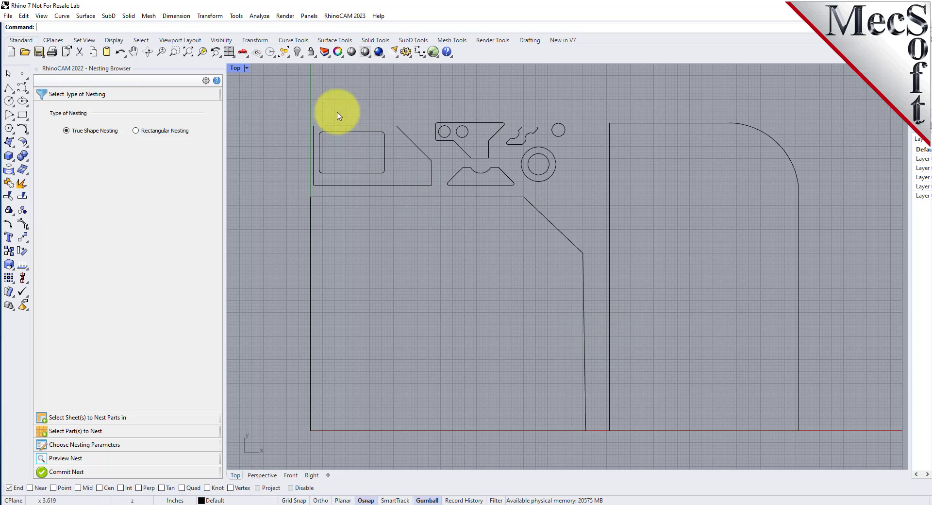
{"action": "left_click_drag", "start_coordinate": [279, 94], "coordinate": [602, 196]}
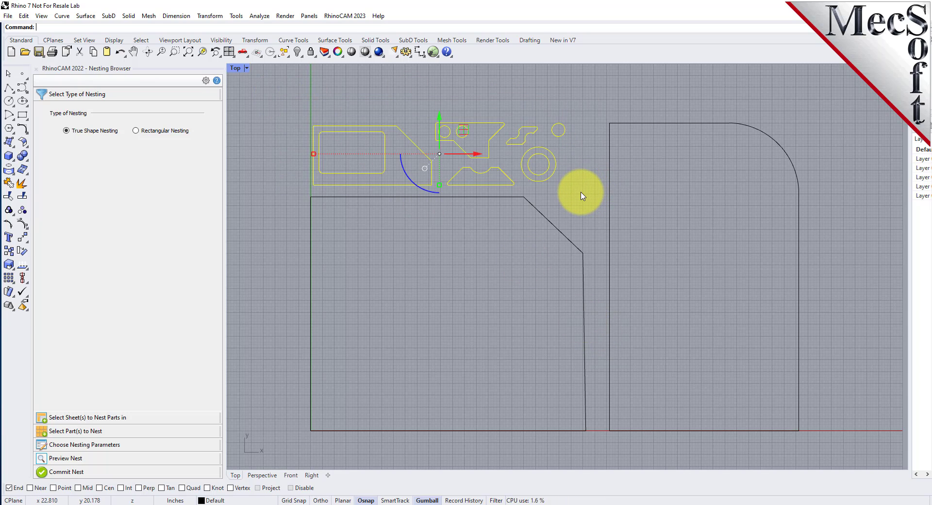
{"action": "left_click", "coordinate": [582, 197]}
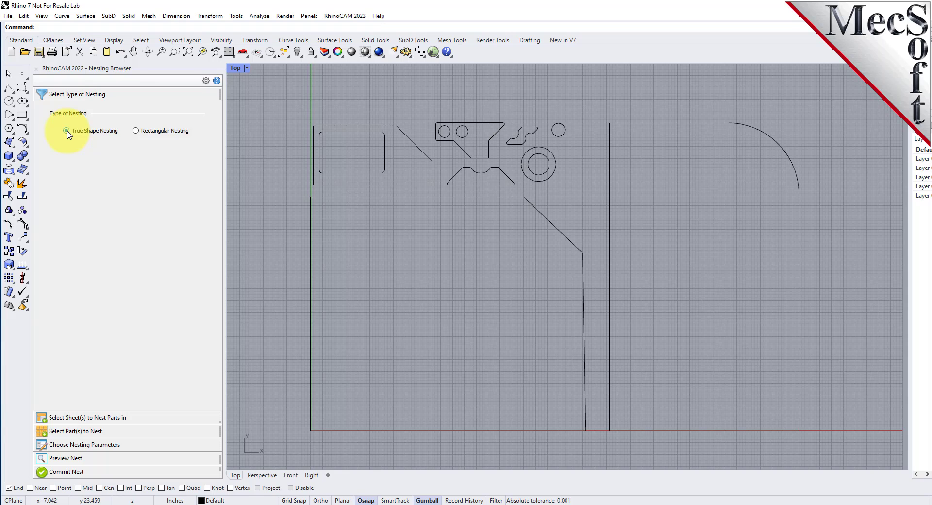
Read the help topic on choosing between True Shape Nesting and Rectangular Nesting, and close the help.
{"action": "left_click", "coordinate": [217, 81]}
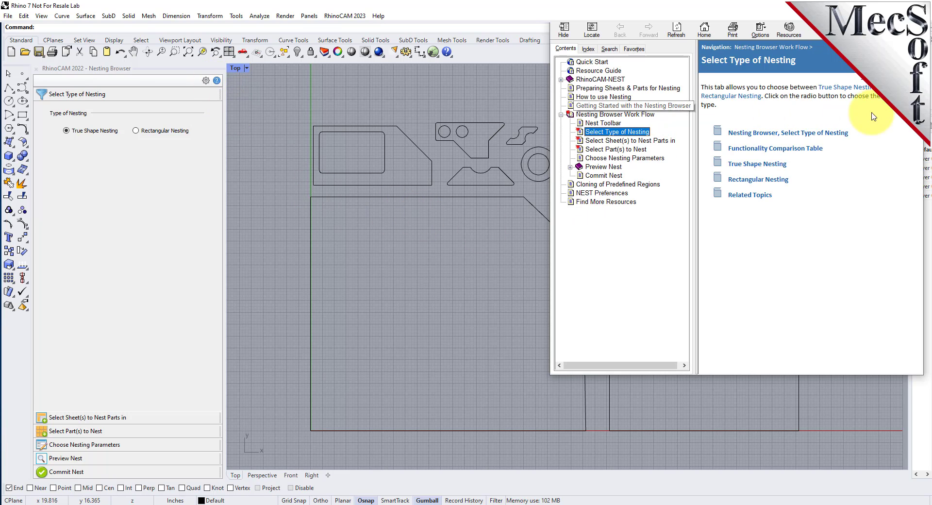
{"action": "left_click", "coordinate": [869, 78]}
{"action": "scroll", "coordinate": [821, 122], "scroll_direction": "down", "scroll_amount": 2}
{"action": "scroll", "coordinate": [809, 183], "scroll_direction": "down", "scroll_amount": 10}
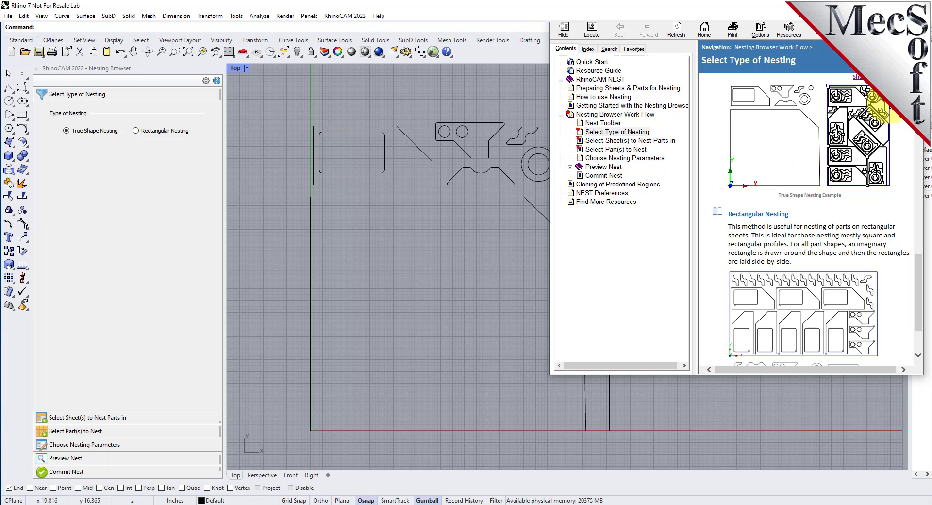
{"action": "left_click", "coordinate": [912, 11]}
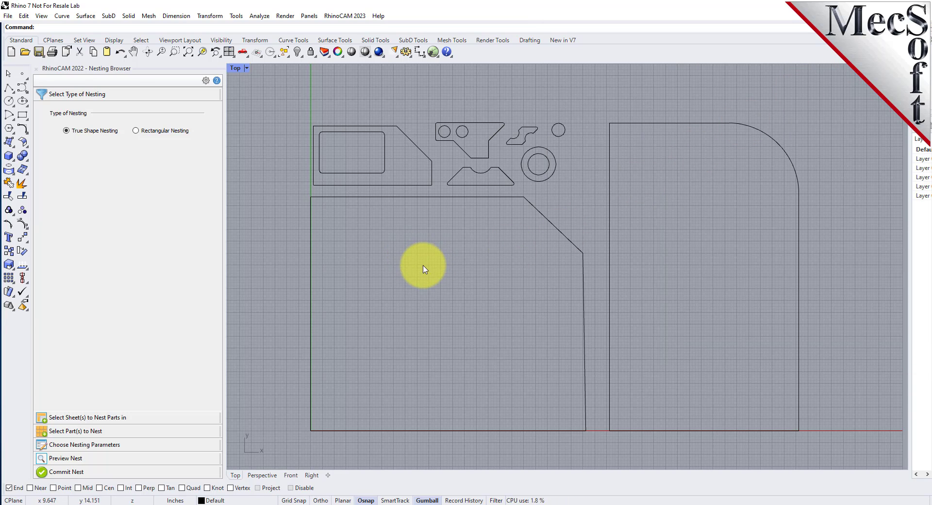
Assign the two large outlines as the sheets to nest parts in.
{"action": "left_click", "coordinate": [90, 418]}
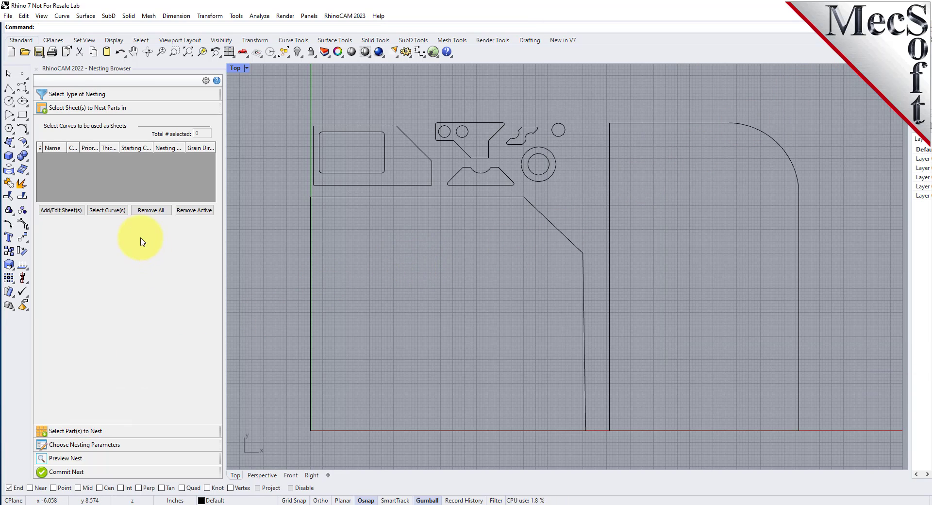
{"action": "left_click", "coordinate": [114, 212]}
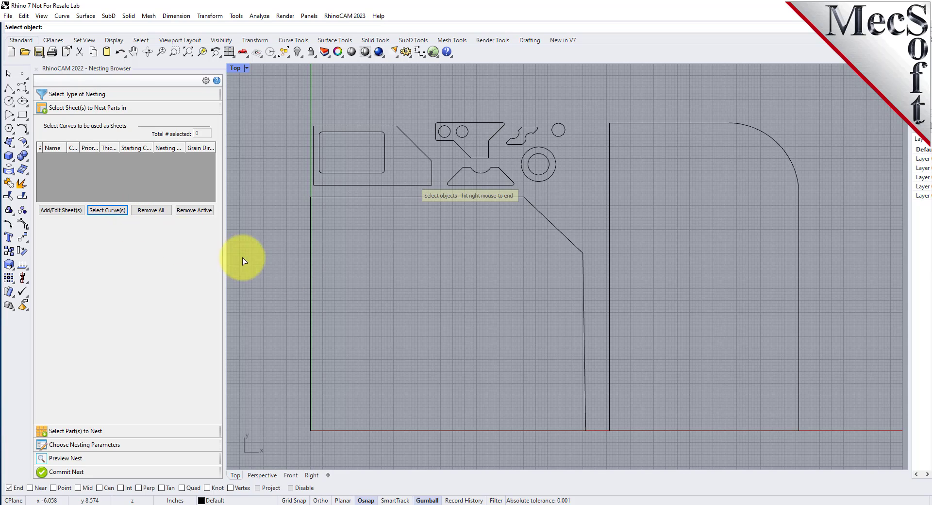
{"action": "left_click_drag", "start_coordinate": [626, 272], "coordinate": [554, 322]}
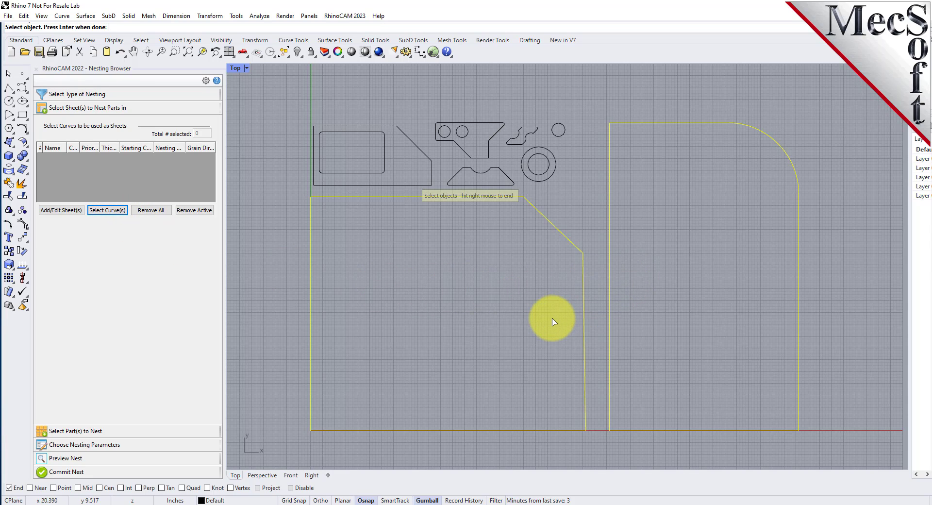
{"action": "right_click", "coordinate": [522, 274]}
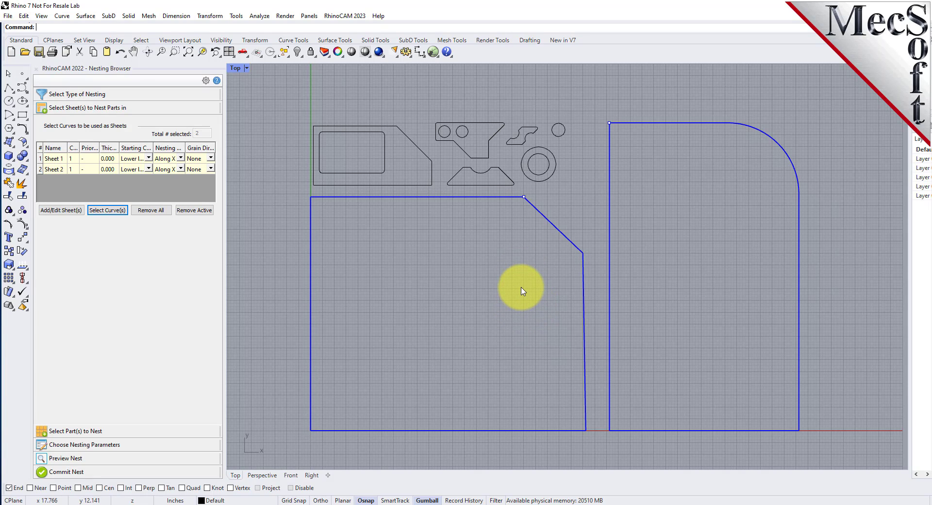
Set the count to 2 for both Sheet 1 and Sheet 2, and widen the Nesting Browser to show the full column names.
{"action": "left_click", "coordinate": [52, 160]}
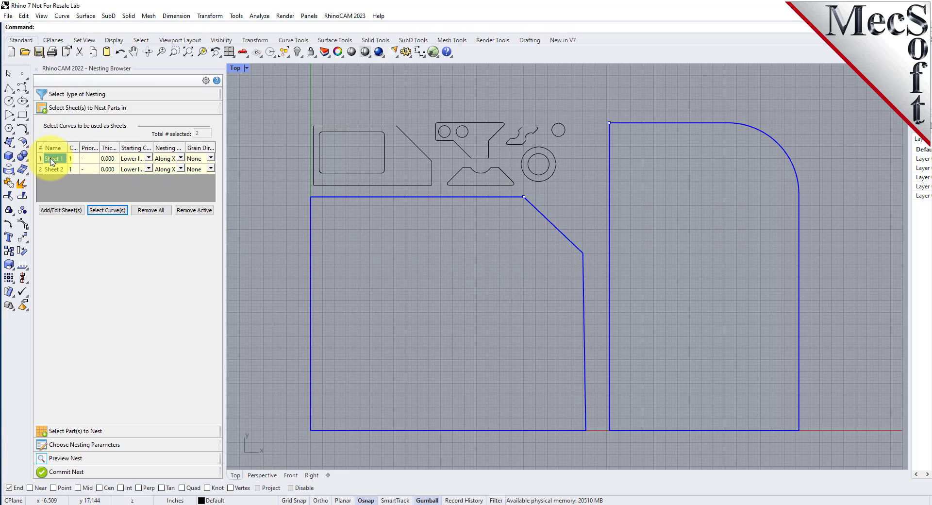
{"action": "left_click", "coordinate": [58, 169]}
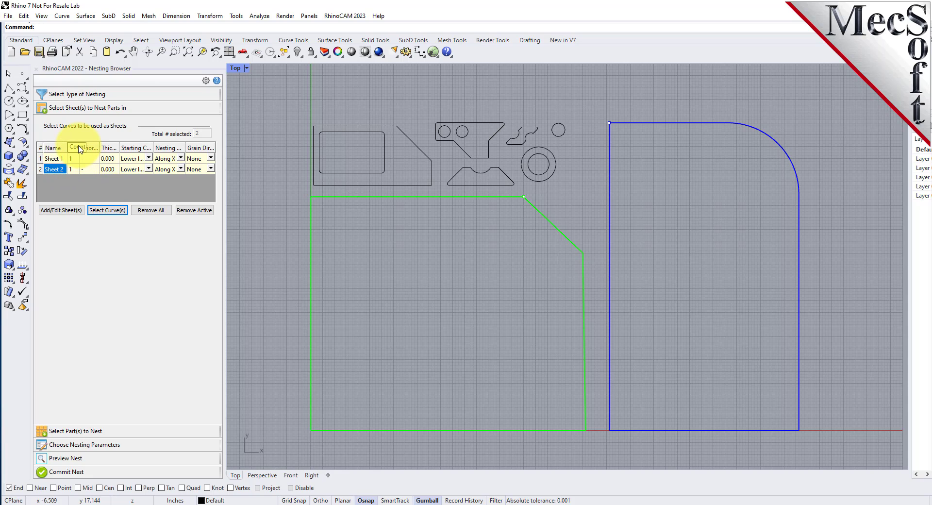
{"action": "left_click_drag", "start_coordinate": [80, 147], "coordinate": [88, 146]}
{"action": "left_click", "coordinate": [79, 159]}
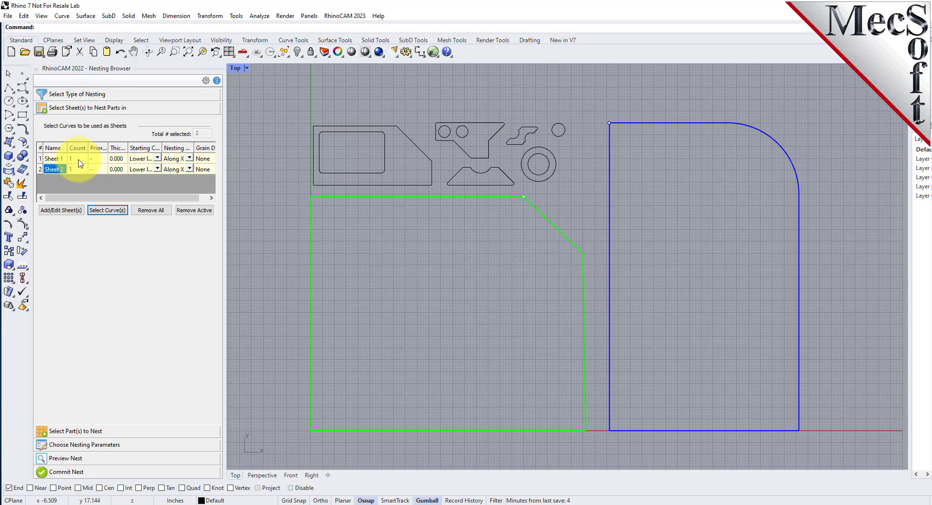
{"action": "type", "text": "2"}
{"action": "key", "text": "Return"}
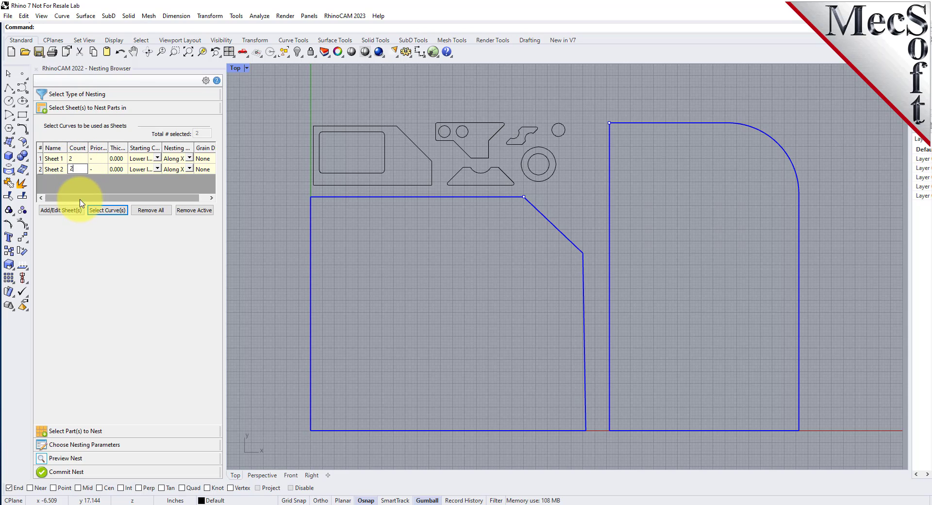
{"action": "type", "text": "2"}
{"action": "key", "text": "Return"}
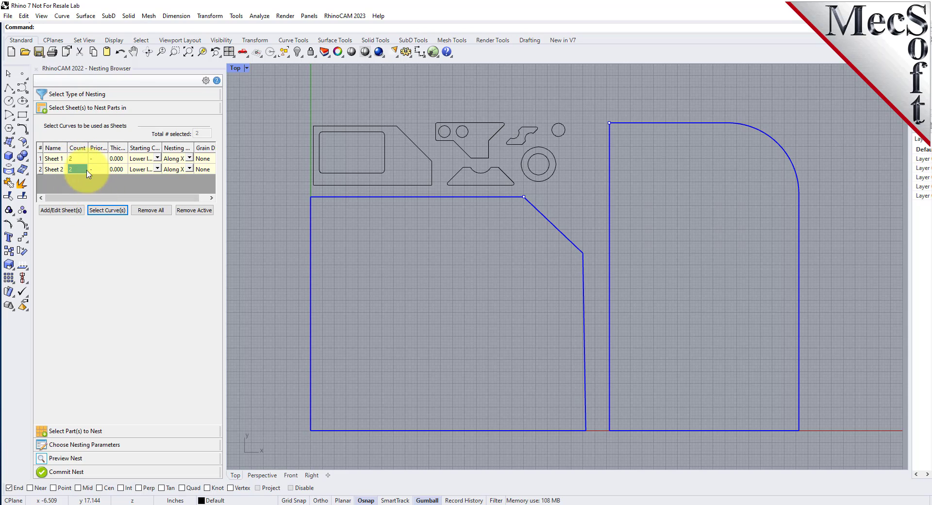
{"action": "left_click_drag", "start_coordinate": [225, 155], "coordinate": [319, 156]}
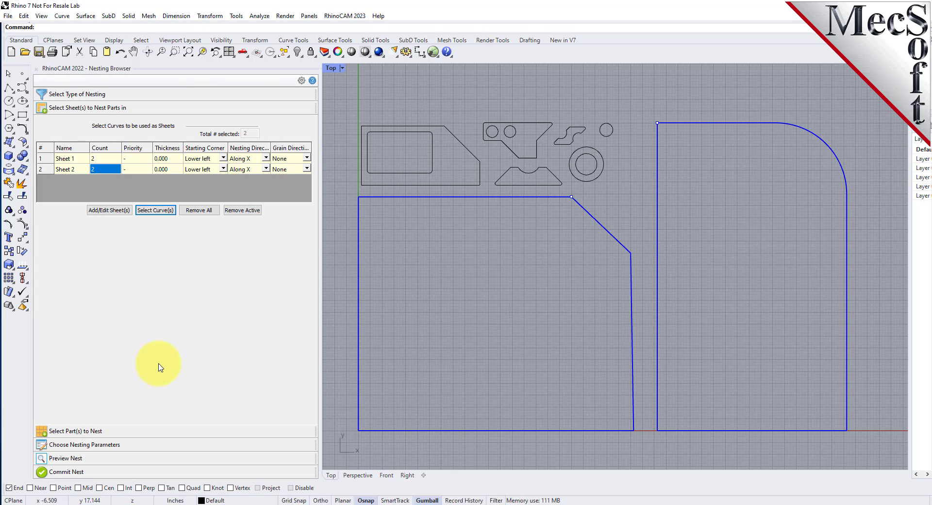
Add all the small shapes above the large sheet outline as the parts to nest.
{"action": "left_click", "coordinate": [88, 431]}
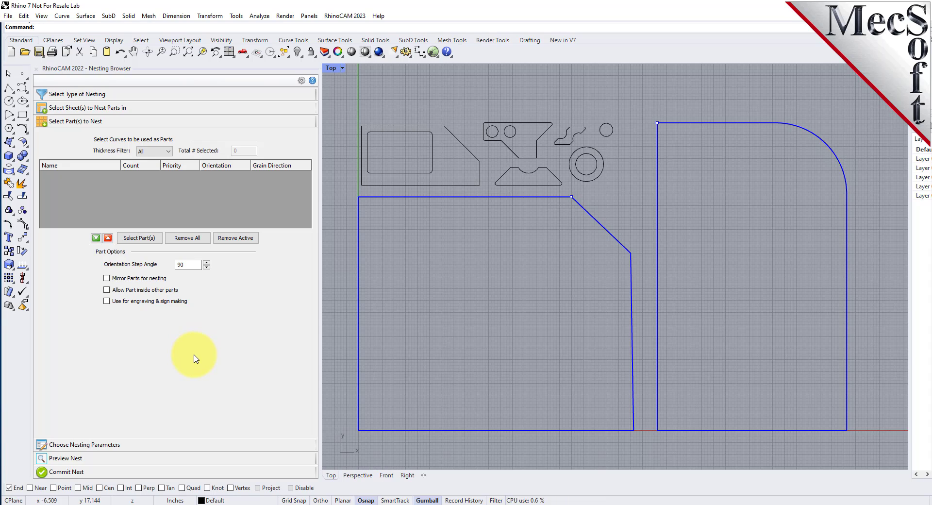
{"action": "left_click", "coordinate": [139, 238]}
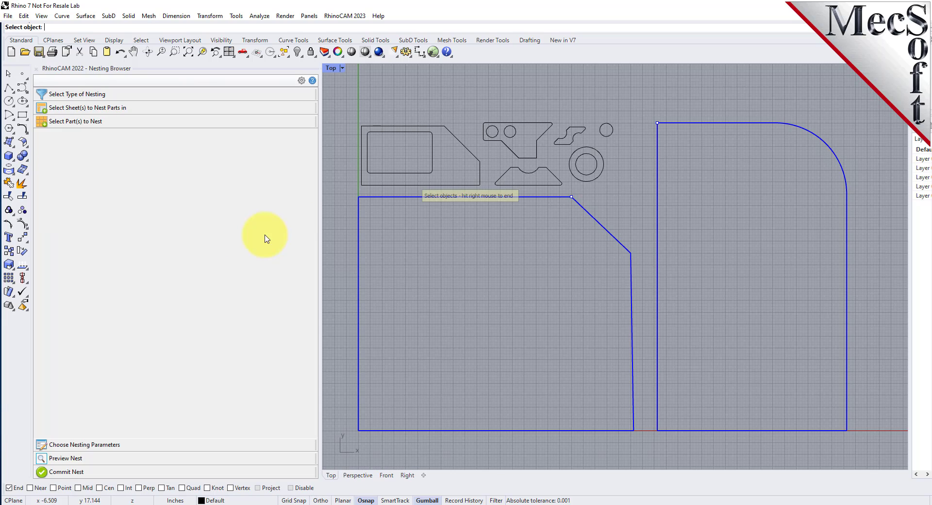
{"action": "left_click_drag", "start_coordinate": [346, 91], "coordinate": [632, 194]}
{"action": "right_click", "coordinate": [508, 100]}
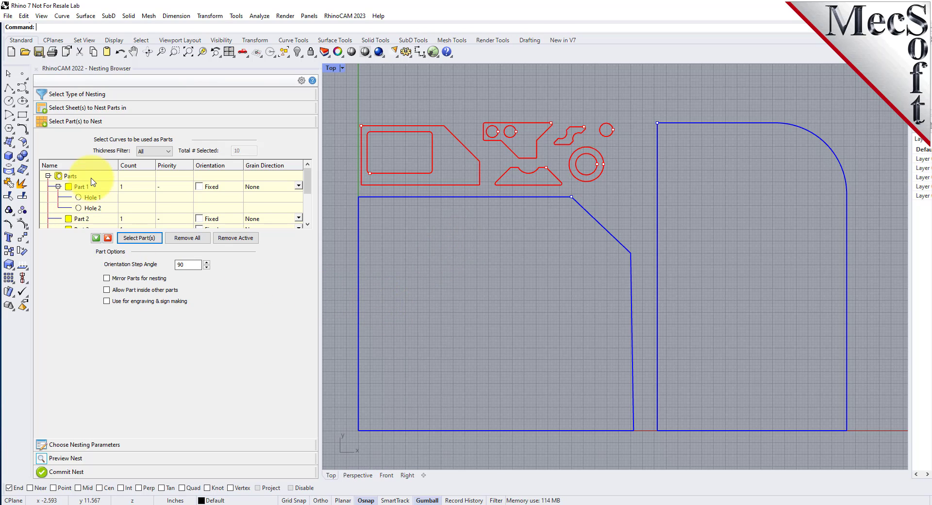
Look through the list of parts and holes, highlighting Part 1, Part 4, Part 6 and their holes in the drawing.
{"action": "scroll", "coordinate": [92, 182], "scroll_direction": "down", "scroll_amount": 3}
{"action": "scroll", "coordinate": [95, 209], "scroll_direction": "up", "scroll_amount": 1}
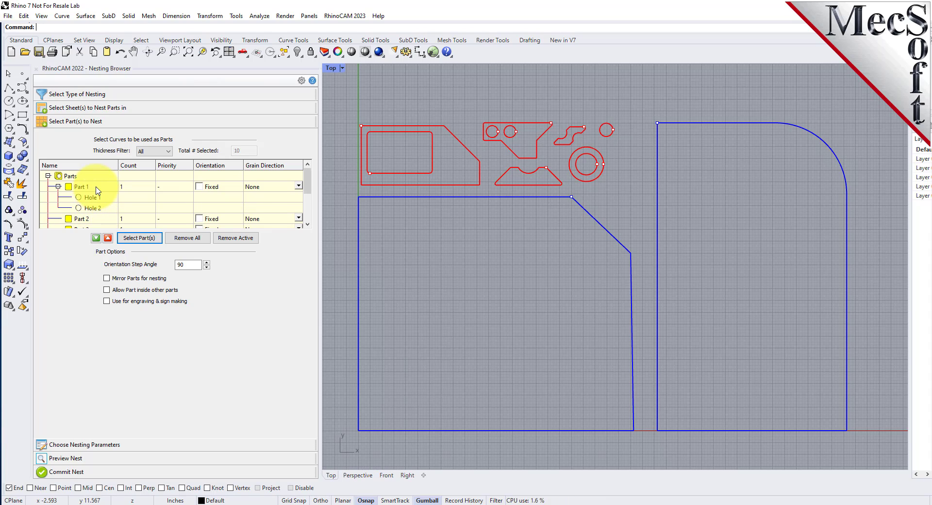
{"action": "left_click", "coordinate": [96, 188]}
{"action": "left_click", "coordinate": [98, 199]}
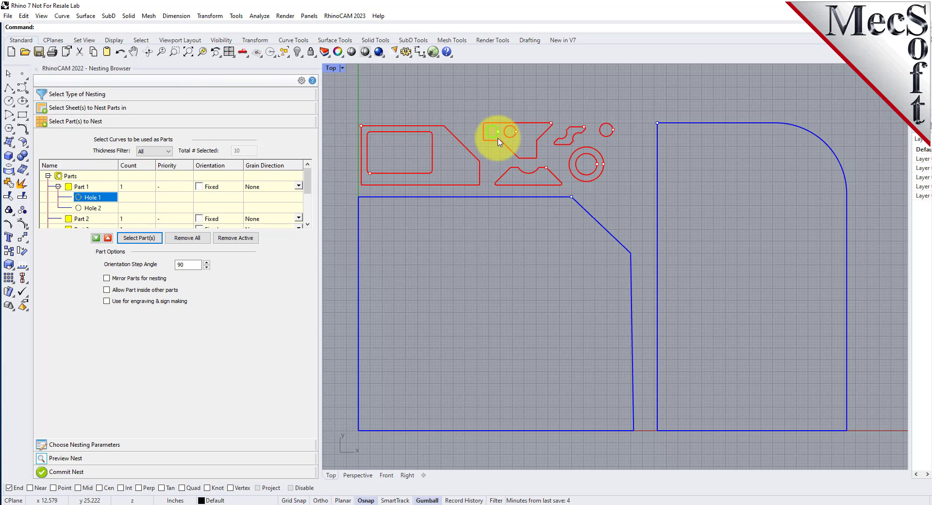
{"action": "left_click", "coordinate": [92, 187]}
{"action": "scroll", "coordinate": [102, 192], "scroll_direction": "down", "scroll_amount": 1}
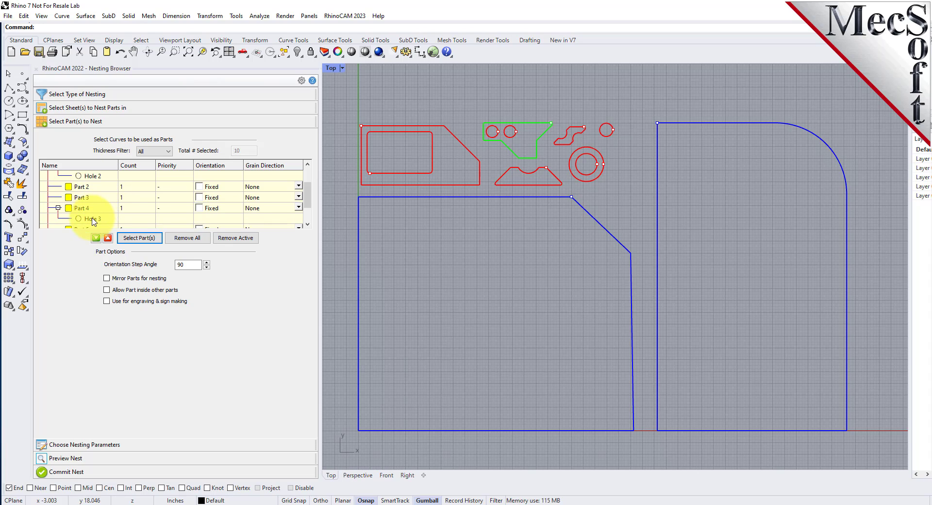
{"action": "left_click", "coordinate": [97, 210]}
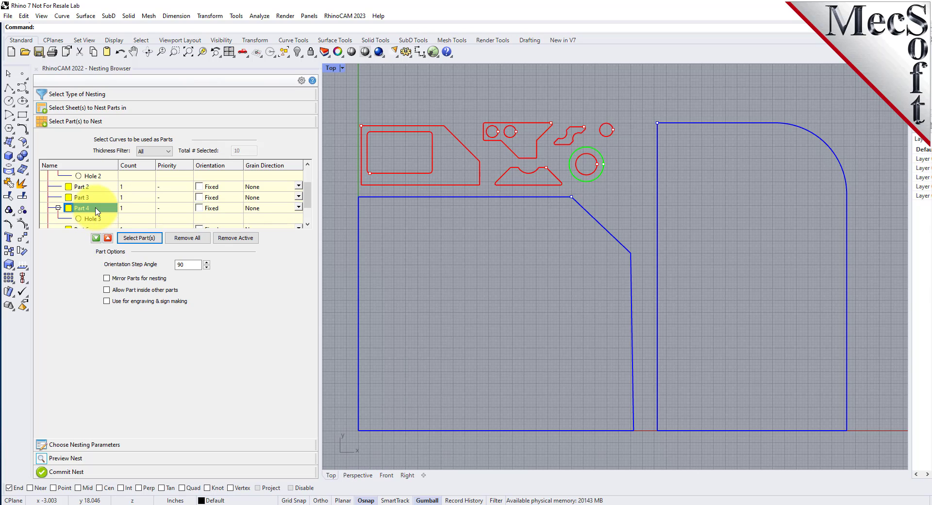
{"action": "scroll", "coordinate": [97, 211], "scroll_direction": "down", "scroll_amount": 1}
{"action": "left_click", "coordinate": [100, 209]}
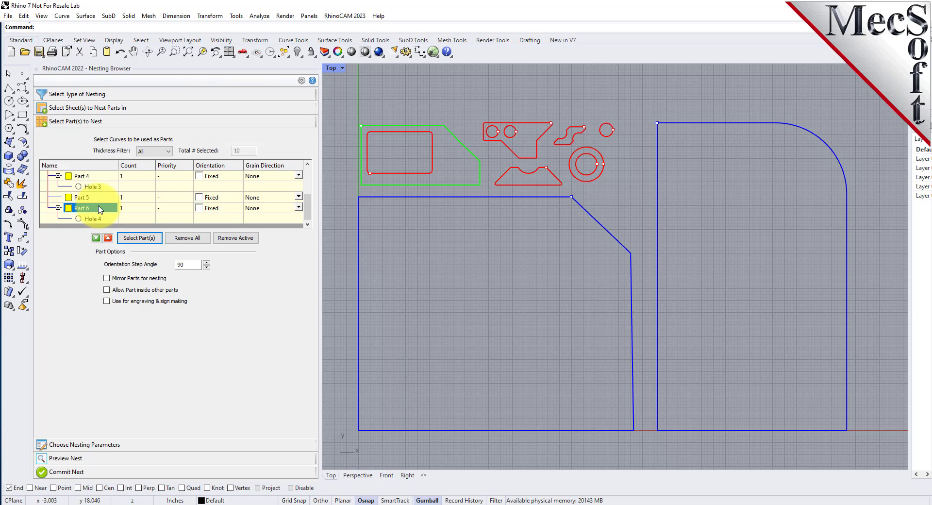
{"action": "left_click", "coordinate": [93, 220]}
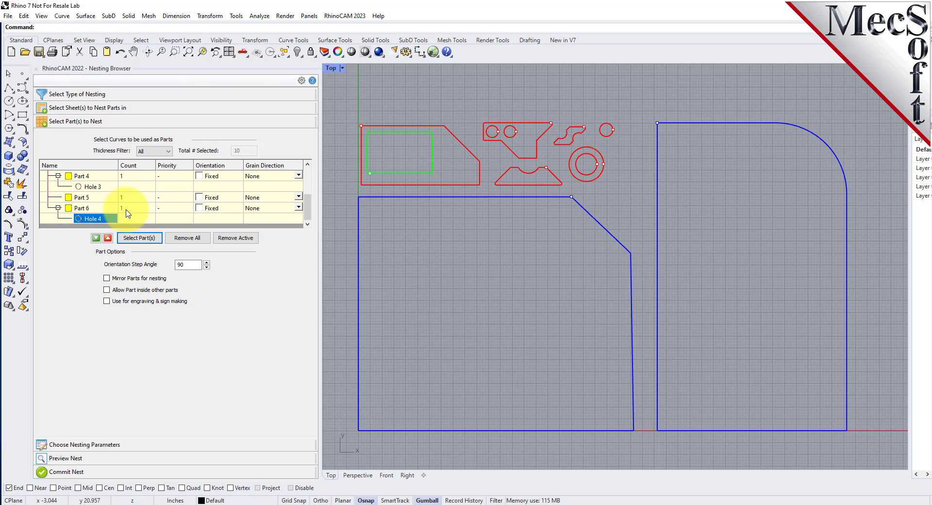
Highlight Part 1, Hole 1 and Hole 2 one by one to identify their curves in the drawing.
{"action": "scroll", "coordinate": [125, 207], "scroll_direction": "up", "scroll_amount": 5}
{"action": "left_click", "coordinate": [90, 189]}
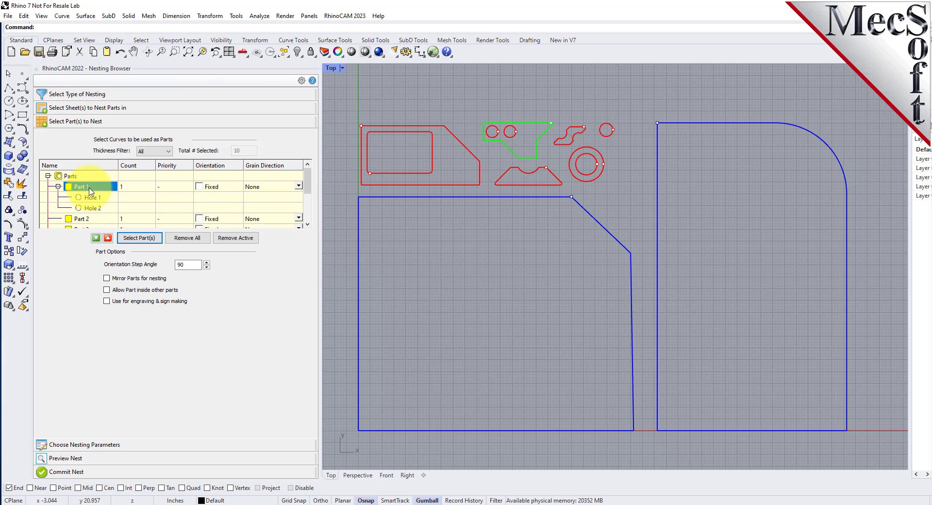
{"action": "left_click", "coordinate": [96, 198]}
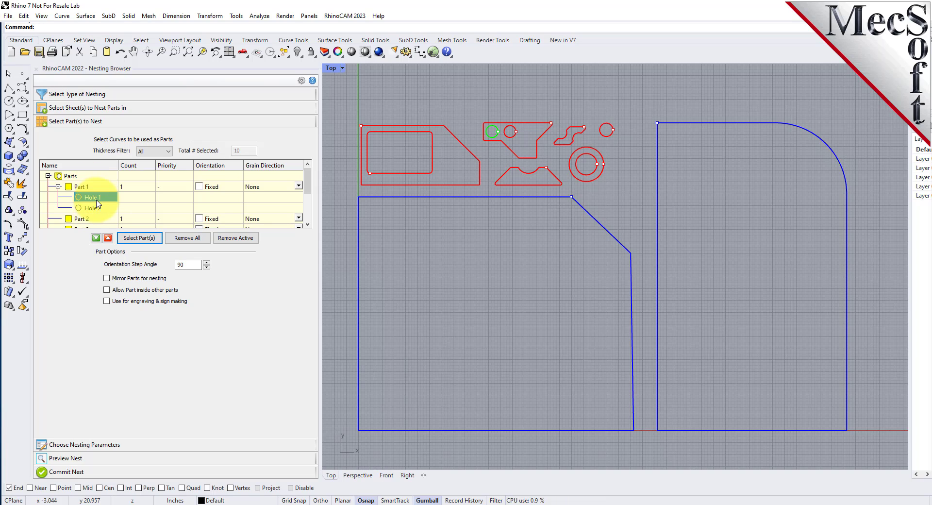
{"action": "left_click", "coordinate": [100, 208]}
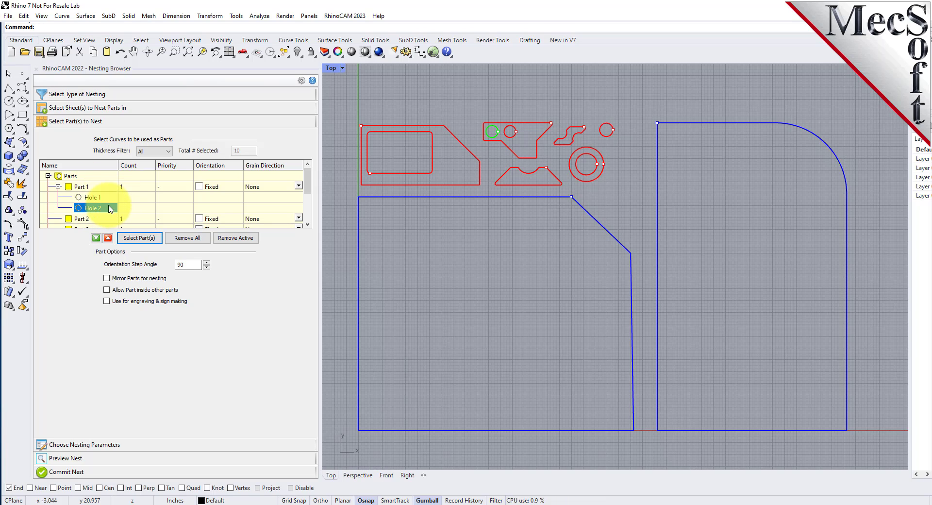
{"action": "left_click", "coordinate": [105, 196]}
{"action": "left_click", "coordinate": [106, 207]}
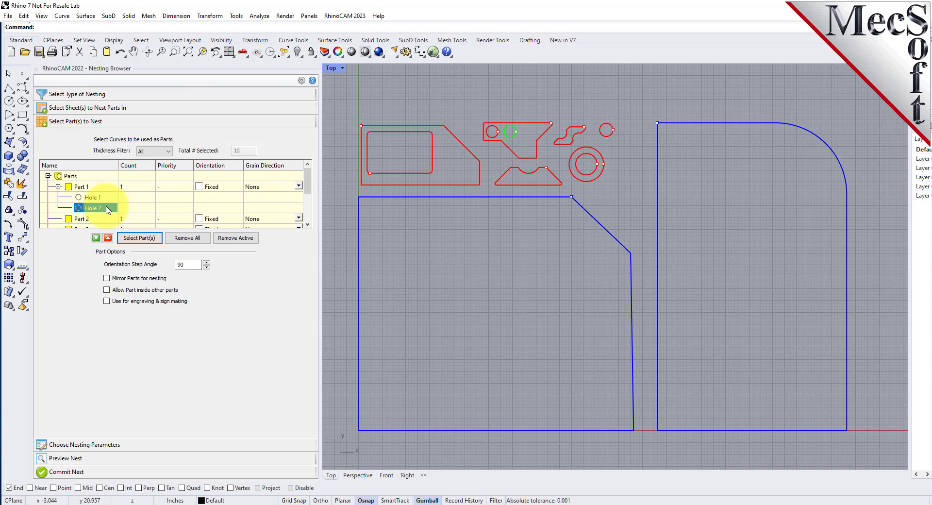
Set the count of Part 1 to 50 and make the count the same for all parts.
{"action": "left_click", "coordinate": [90, 188]}
{"action": "left_click", "coordinate": [141, 188]}
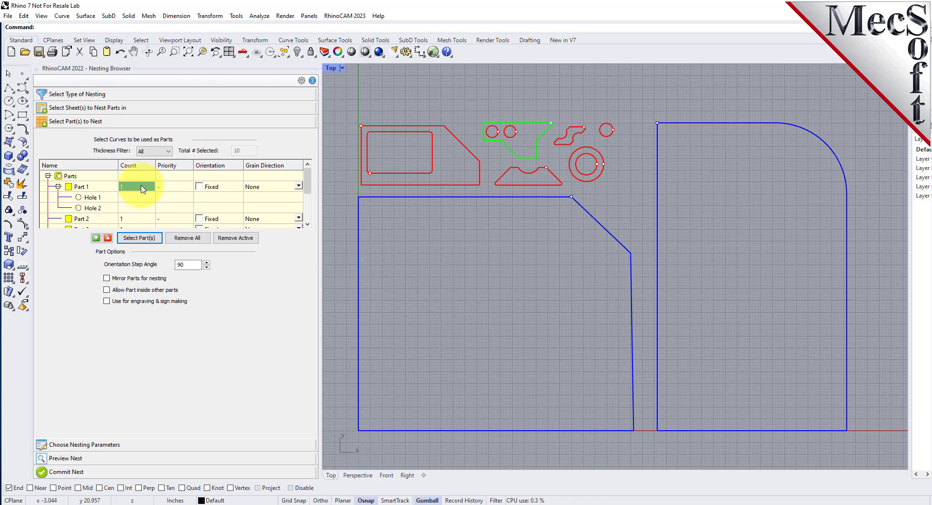
{"action": "type", "text": "50"}
{"action": "key", "text": "Return"}
{"action": "right_click", "coordinate": [141, 190]}
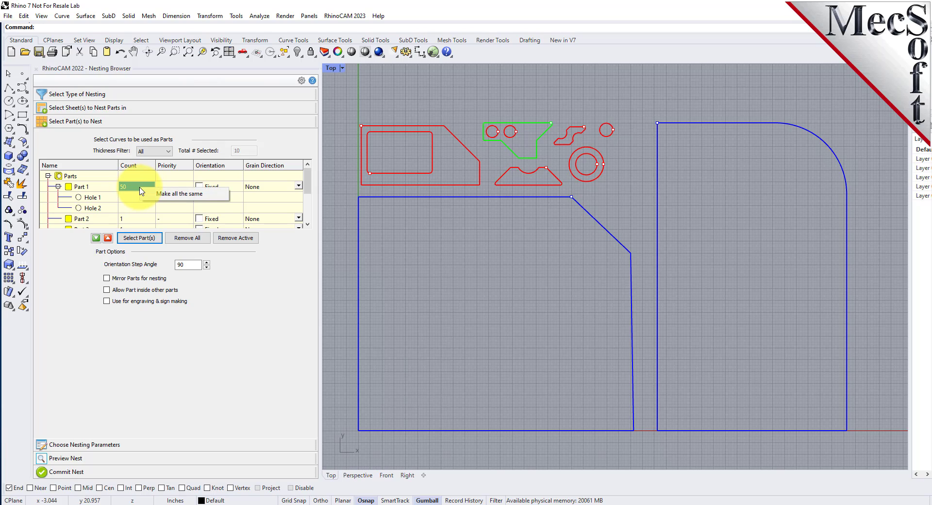
{"action": "left_click", "coordinate": [209, 194]}
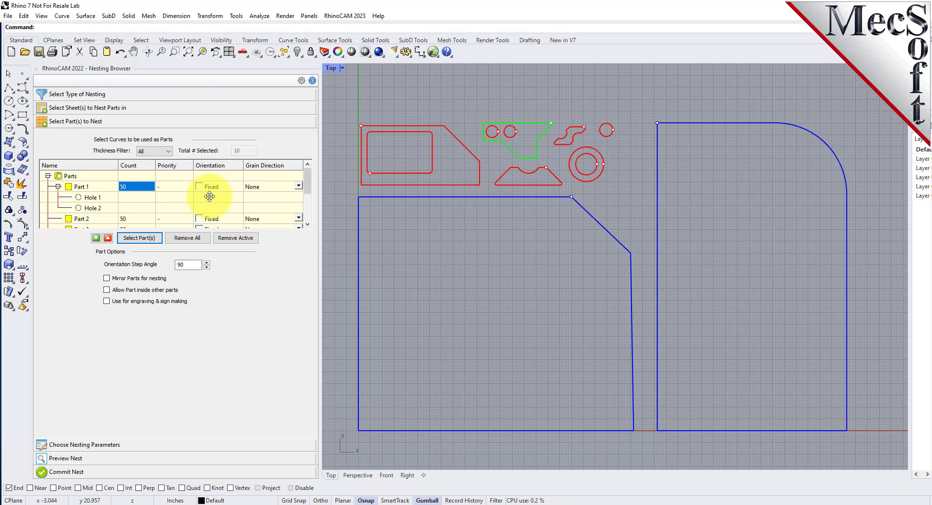
{"action": "scroll", "coordinate": [178, 201], "scroll_direction": "down", "scroll_amount": 2}
{"action": "scroll", "coordinate": [177, 201], "scroll_direction": "up", "scroll_amount": 2}
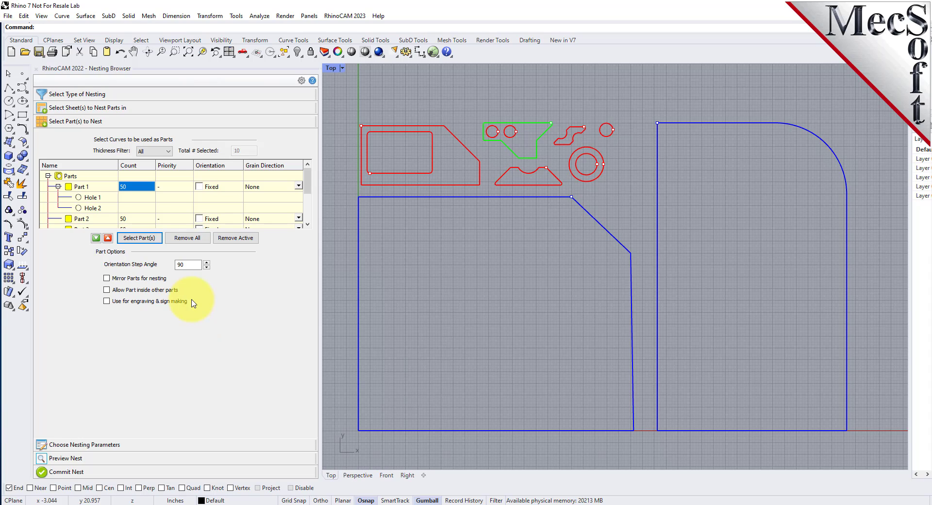
Set the orientation step angle to 45, and allow both mirroring parts and placing parts inside other parts.
{"action": "double_click", "coordinate": [182, 265]}
{"action": "type", "text": "45"}
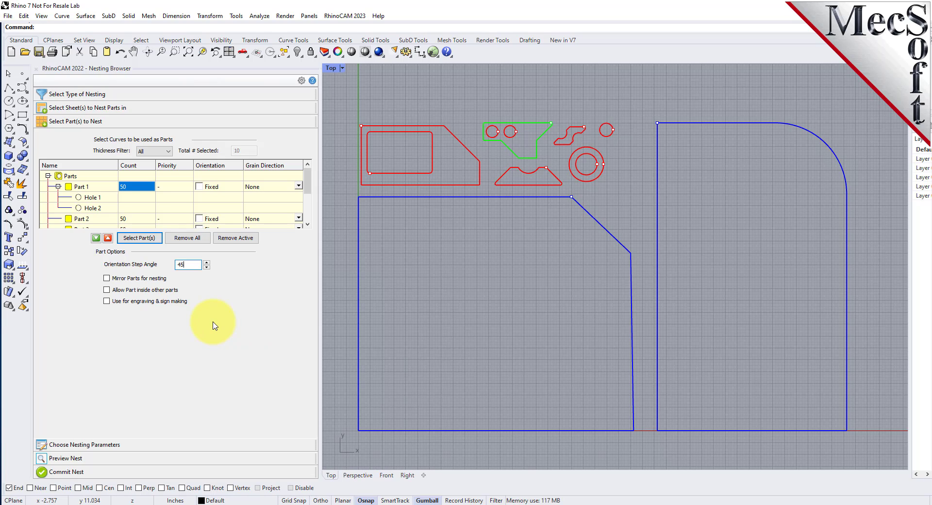
{"action": "left_click", "coordinate": [106, 278]}
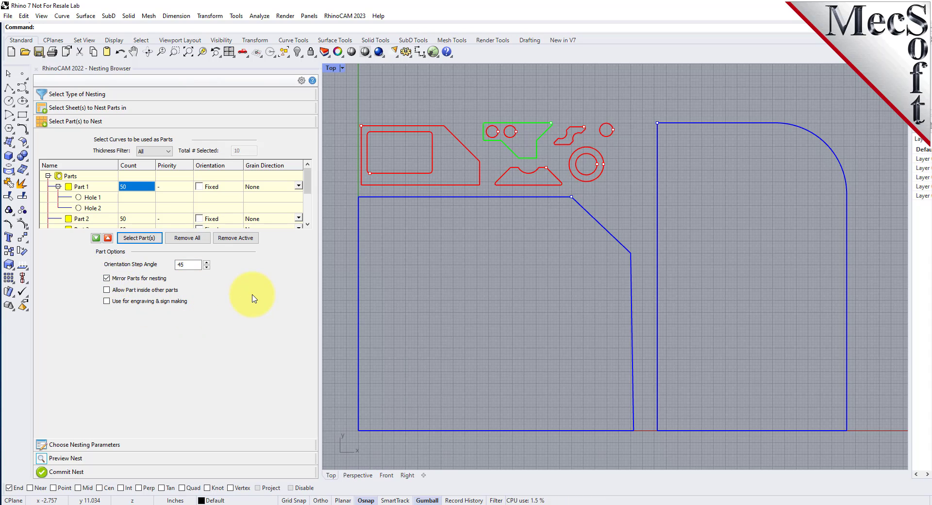
{"action": "left_click", "coordinate": [107, 290]}
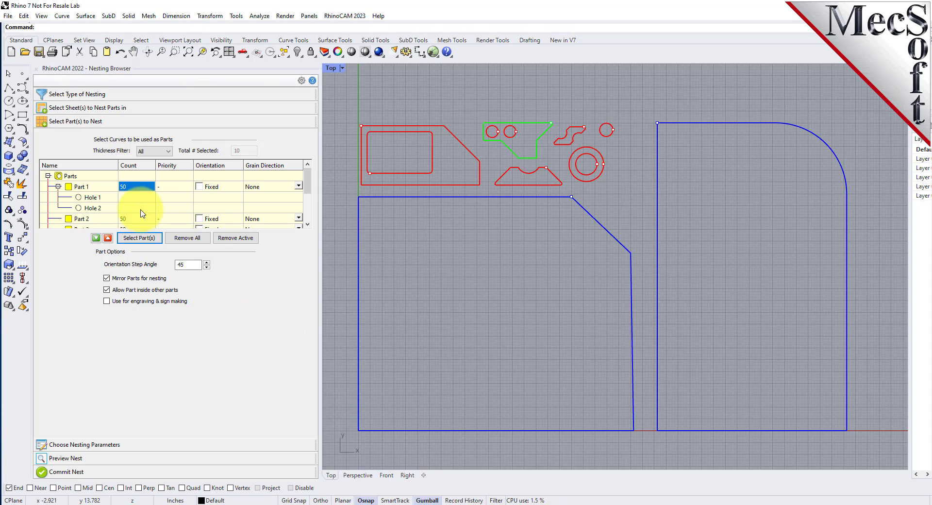
Make the orientation of Part 1 fixed.
{"action": "left_click", "coordinate": [78, 187]}
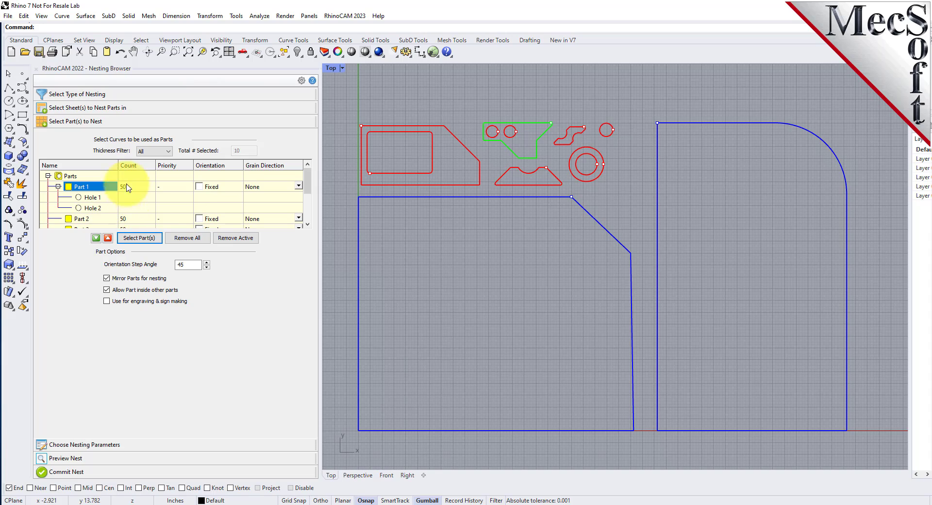
{"action": "left_click", "coordinate": [199, 187]}
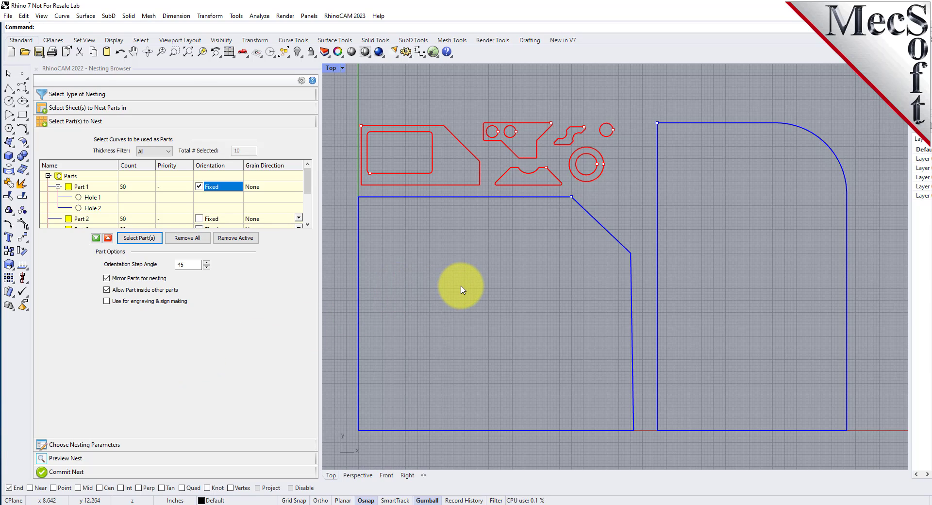
In the nesting parameters, set the part-to-part distance to 0.15 and the part-to-sheet distance to 0.25.
{"action": "left_click", "coordinate": [118, 445]}
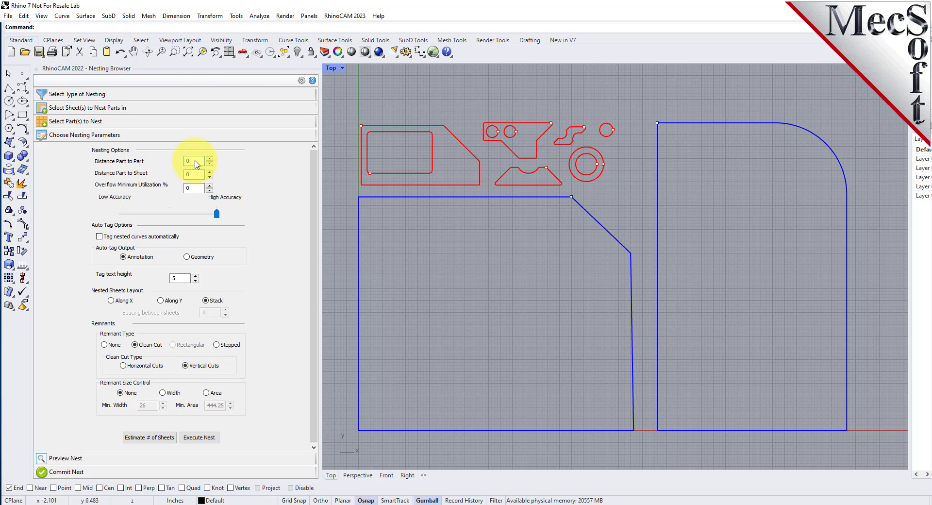
{"action": "type", "text": "15"}
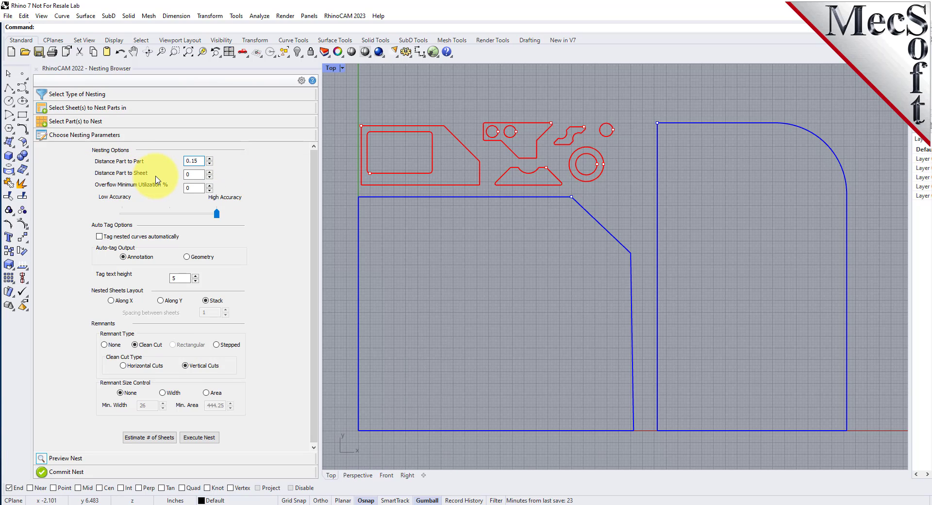
{"action": "left_click", "coordinate": [195, 175]}
{"action": "type", "text": "."}
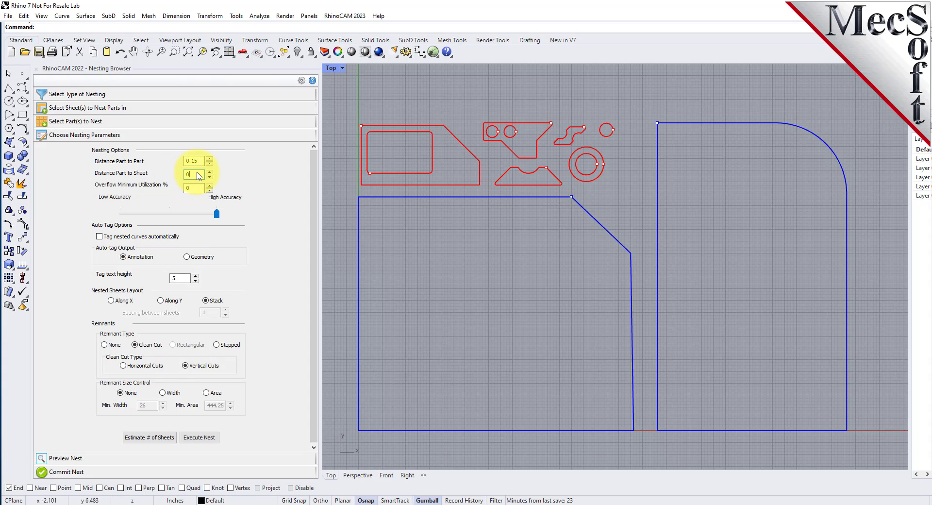
{"action": "type", "text": "25"}
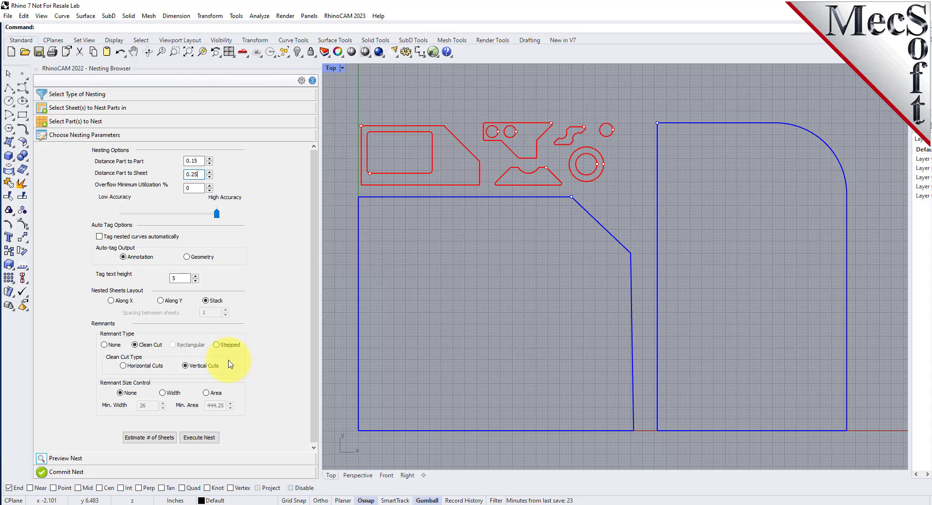
Estimate the number of sheets needed and update the sheet counts with the estimate.
{"action": "left_click", "coordinate": [162, 437]}
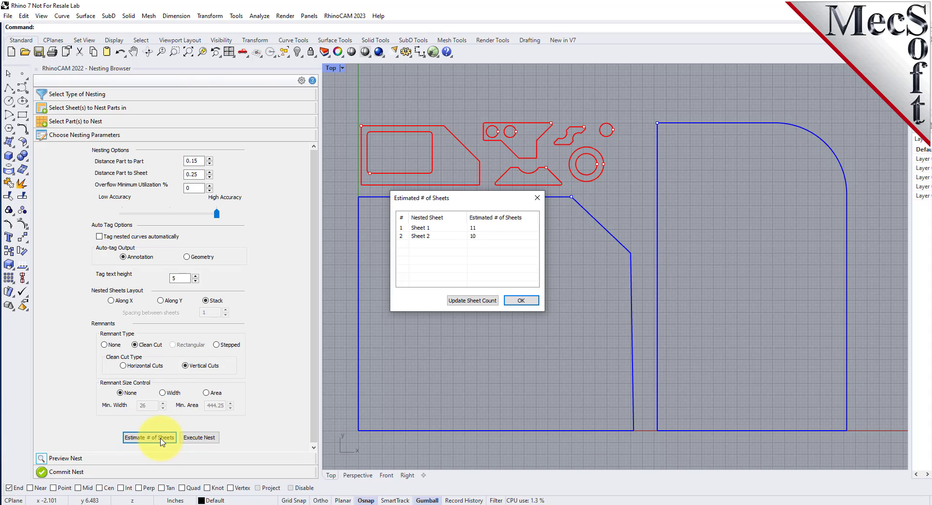
{"action": "left_click", "coordinate": [481, 304]}
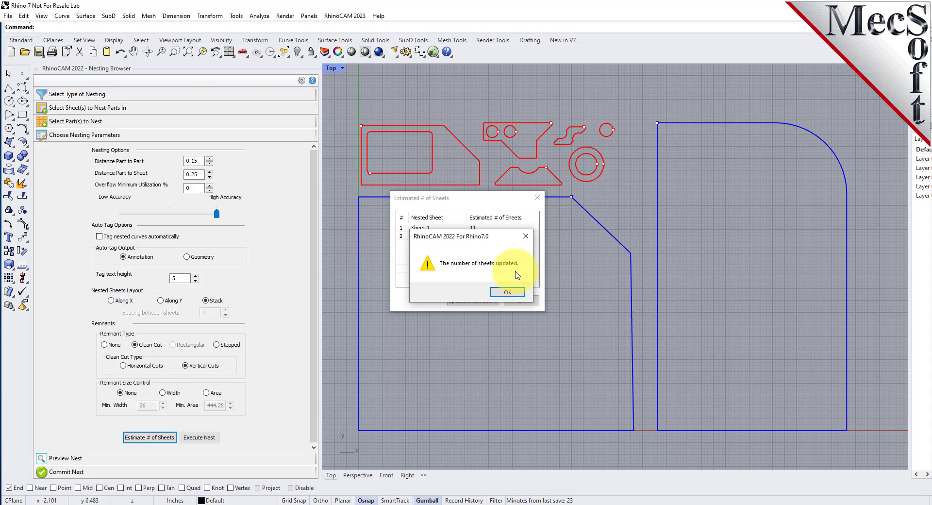
{"action": "left_click", "coordinate": [508, 293]}
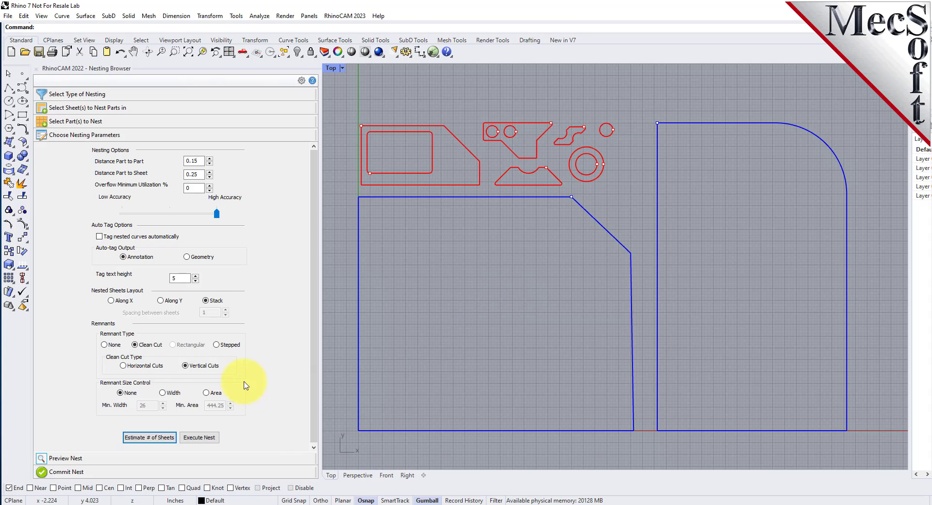
Execute the nest and preview the layouts of nested sheets 1-2, 1-4 and 1-10.
{"action": "left_click", "coordinate": [203, 439]}
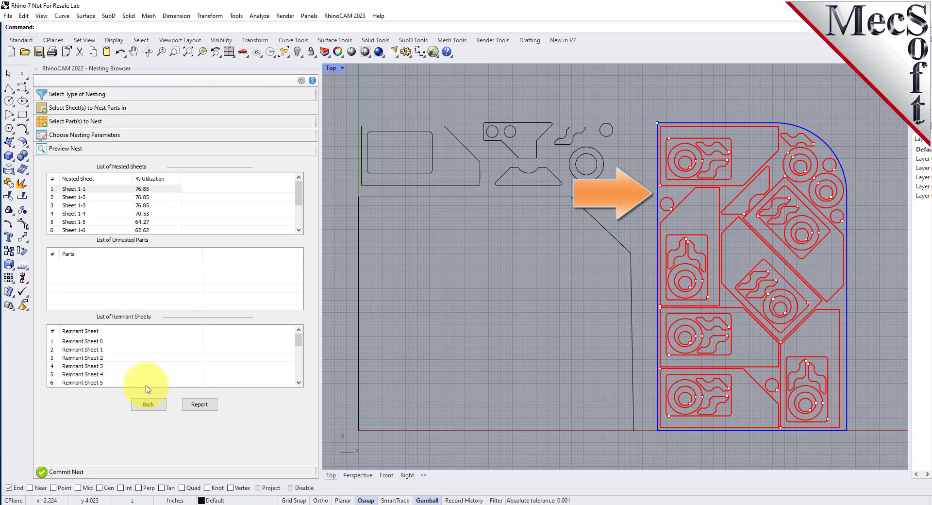
{"action": "left_click", "coordinate": [145, 197]}
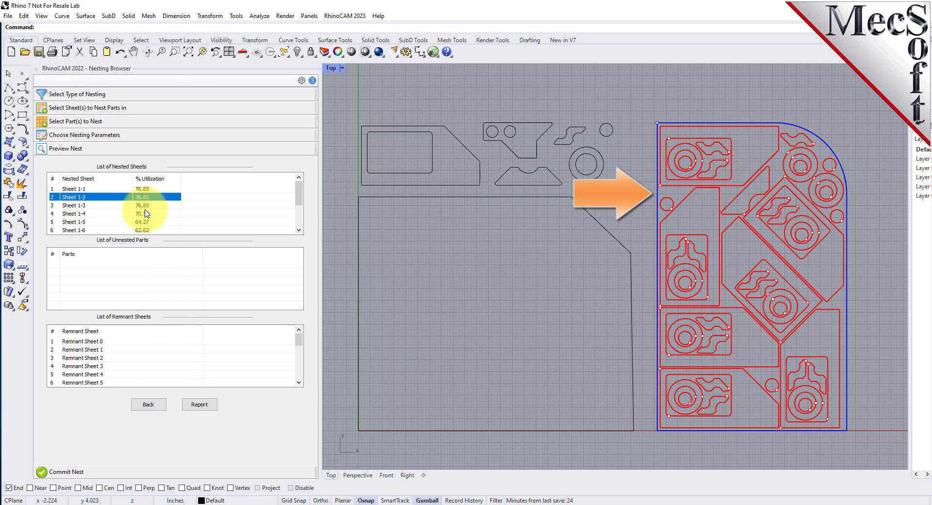
{"action": "left_click", "coordinate": [145, 213]}
{"action": "scroll", "coordinate": [167, 223], "scroll_direction": "down", "scroll_amount": 2}
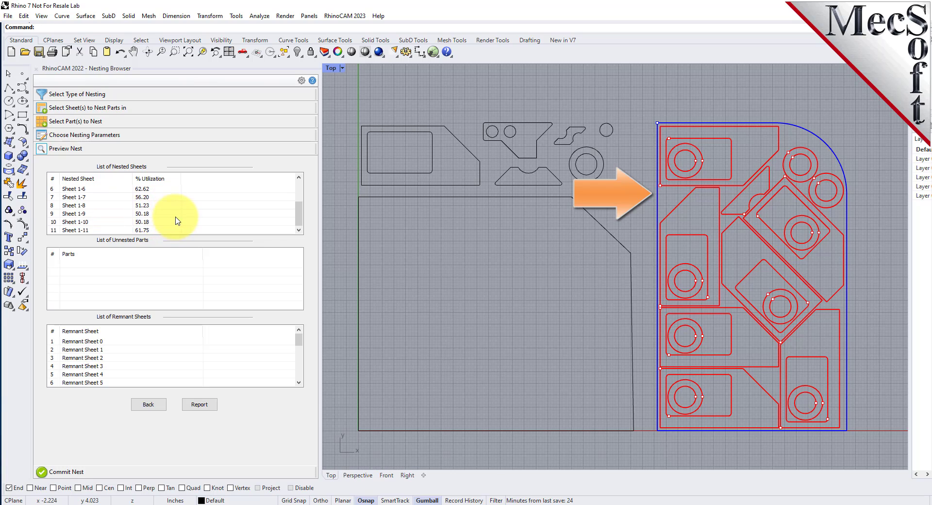
{"action": "left_click", "coordinate": [165, 222]}
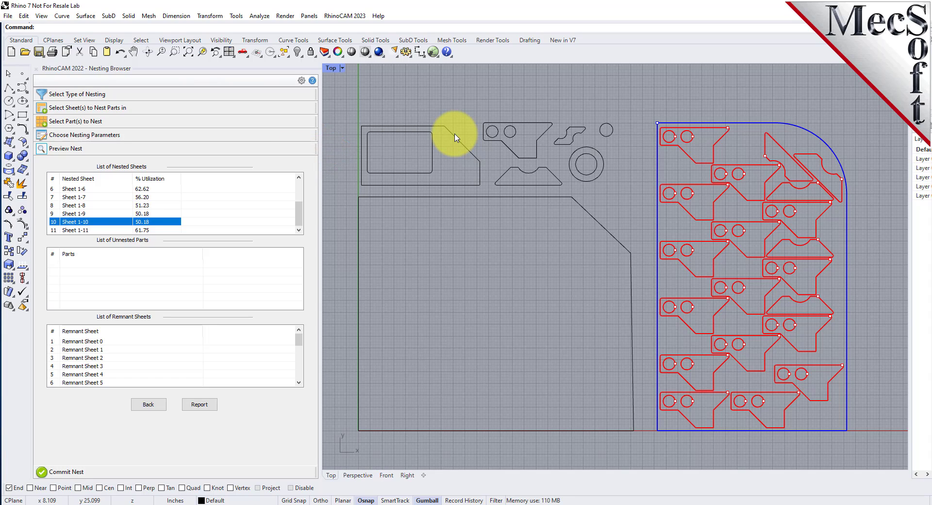
Set the grain direction of Sheet 1 and Sheet 2 to Along X, and return to the parts to nest.
{"action": "left_click", "coordinate": [92, 108]}
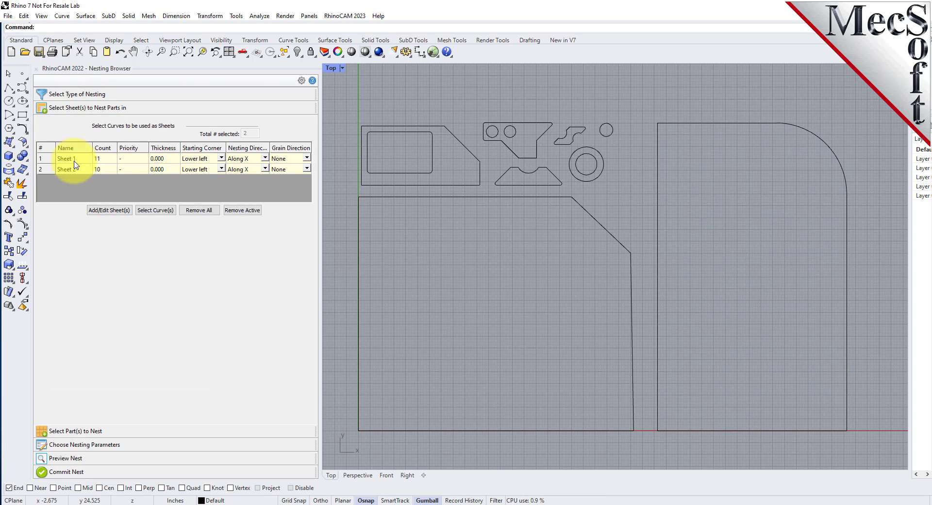
{"action": "left_click", "coordinate": [305, 160]}
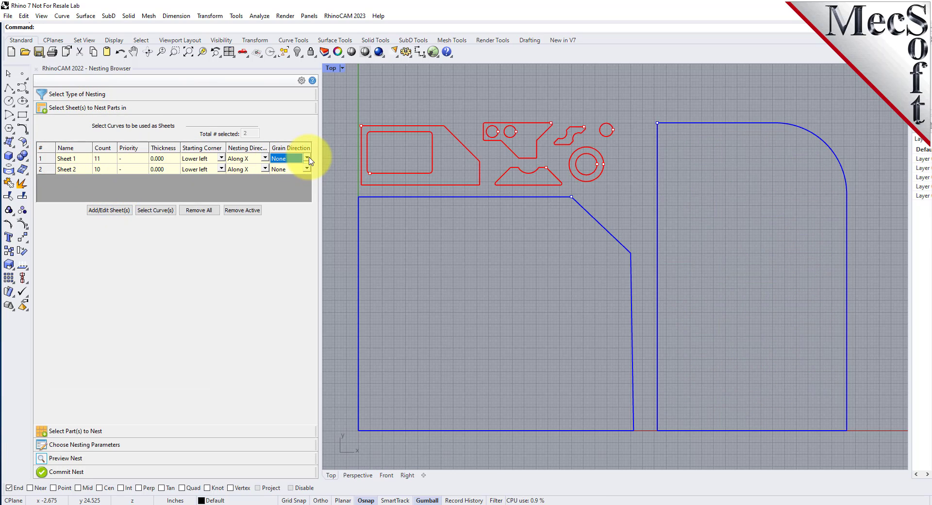
{"action": "left_click", "coordinate": [306, 159]}
{"action": "left_click", "coordinate": [297, 176]}
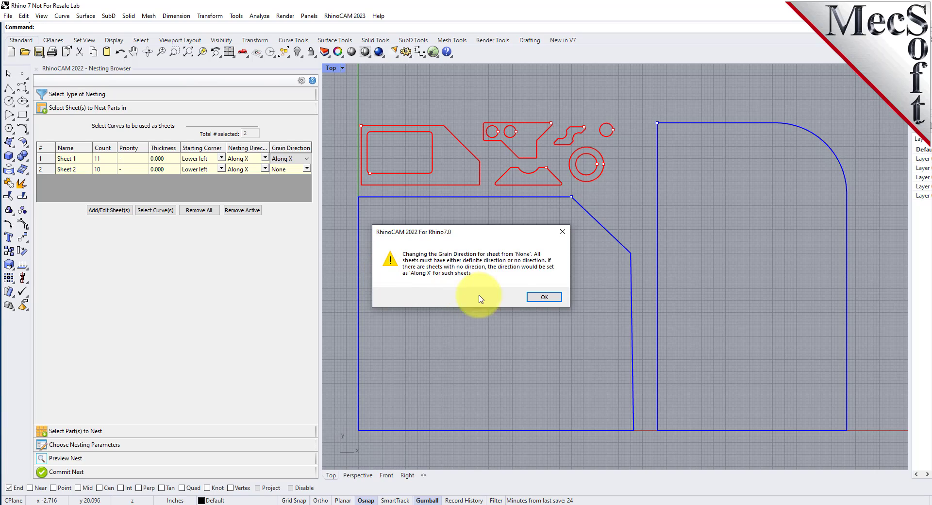
{"action": "left_click", "coordinate": [545, 297]}
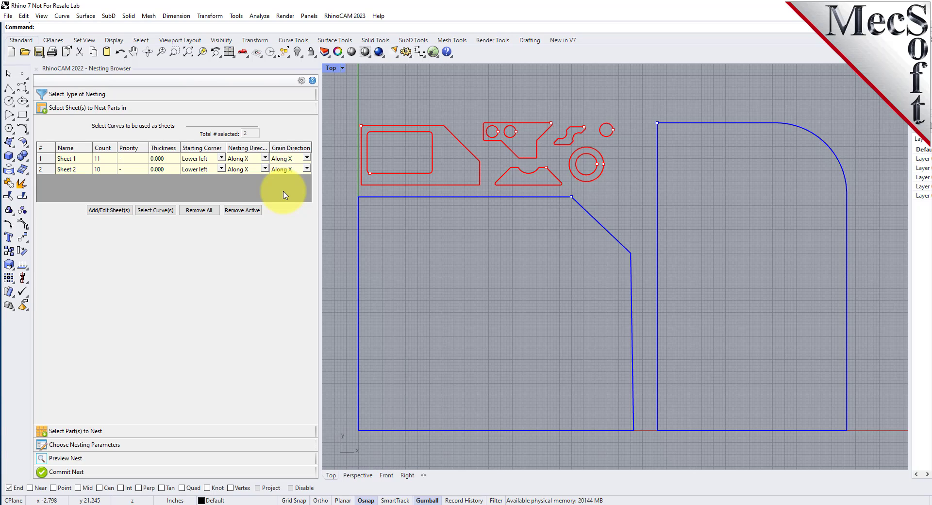
{"action": "left_click", "coordinate": [104, 430]}
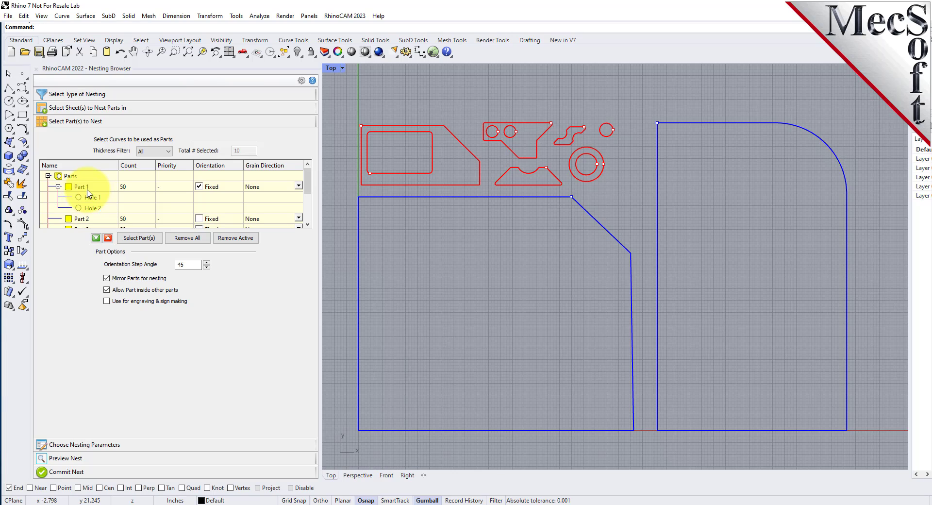
Set the grain direction of Part 6 to Along Y in the parts to nest.
{"action": "scroll", "coordinate": [89, 194], "scroll_direction": "down", "scroll_amount": 3}
{"action": "left_click", "coordinate": [80, 207]}
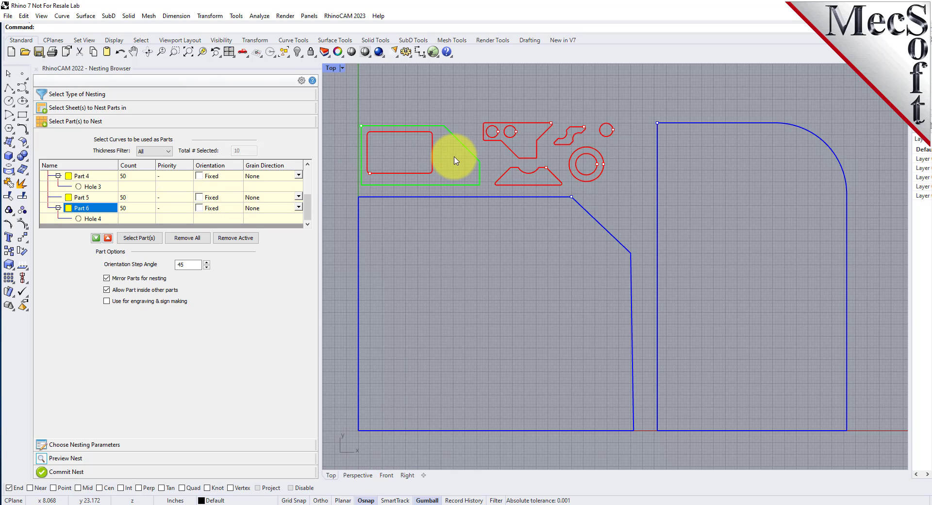
{"action": "left_click", "coordinate": [298, 208]}
{"action": "left_click", "coordinate": [300, 209]}
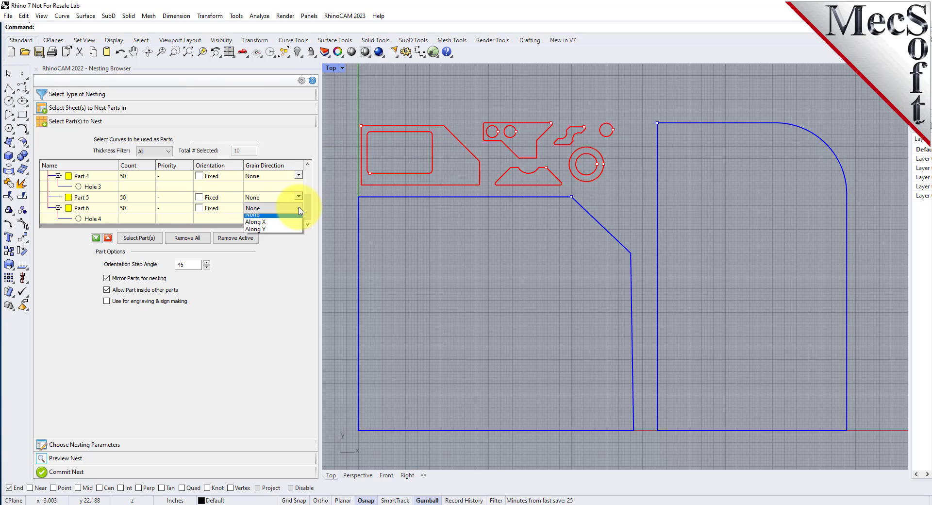
{"action": "left_click", "coordinate": [265, 229]}
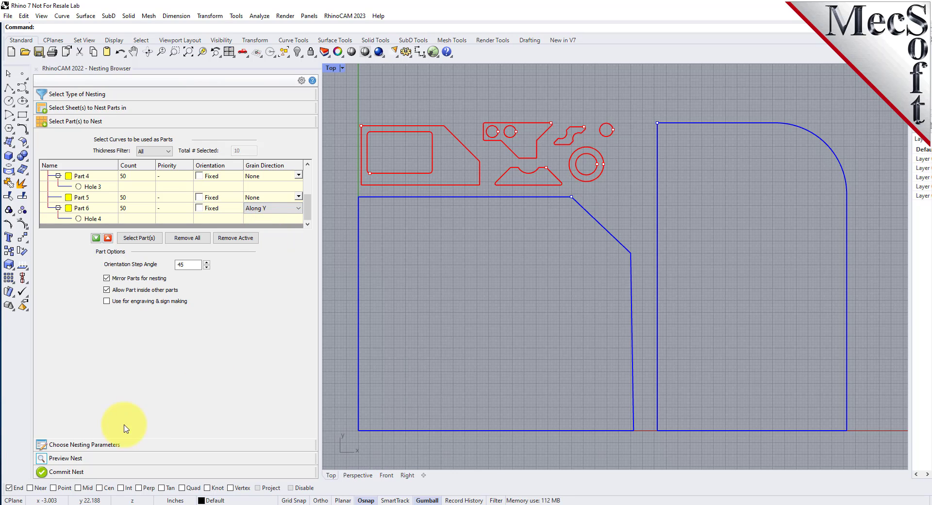
Execute the nest again and preview the layouts of nested sheets 1-2, 1-3, 1-4, 1-6, 1-7, 1-10 and 1-11.
{"action": "left_click", "coordinate": [113, 445]}
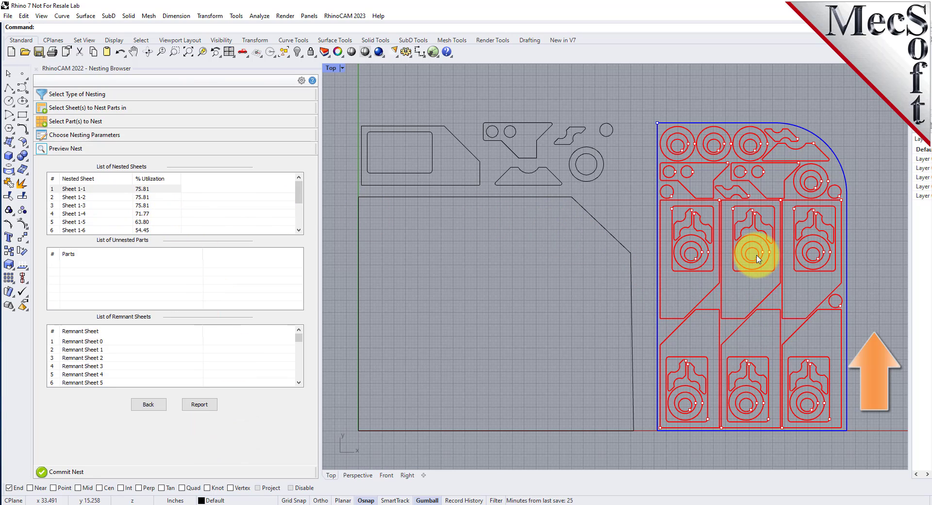
{"action": "left_click", "coordinate": [140, 197]}
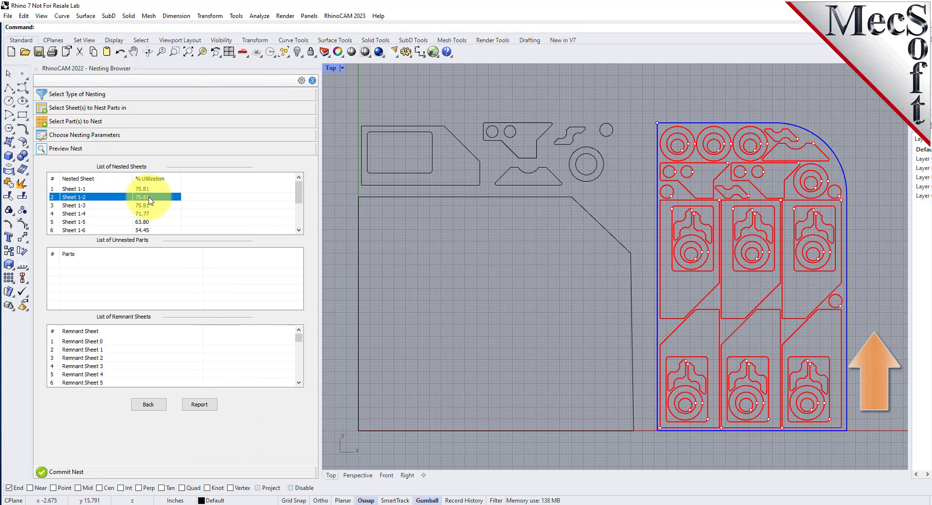
{"action": "left_click", "coordinate": [146, 205]}
{"action": "left_click", "coordinate": [150, 215]}
{"action": "scroll", "coordinate": [149, 216], "scroll_direction": "down", "scroll_amount": 1}
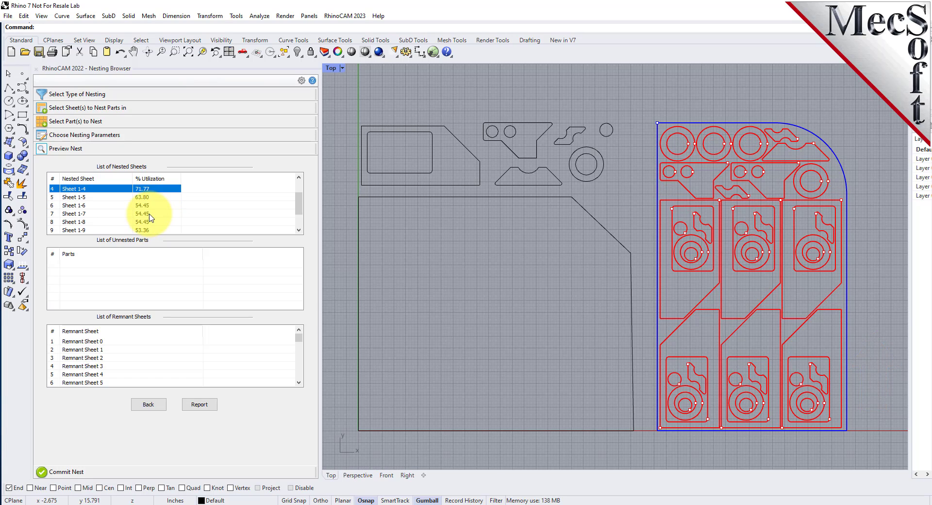
{"action": "left_click", "coordinate": [149, 206]}
{"action": "left_click", "coordinate": [148, 215]}
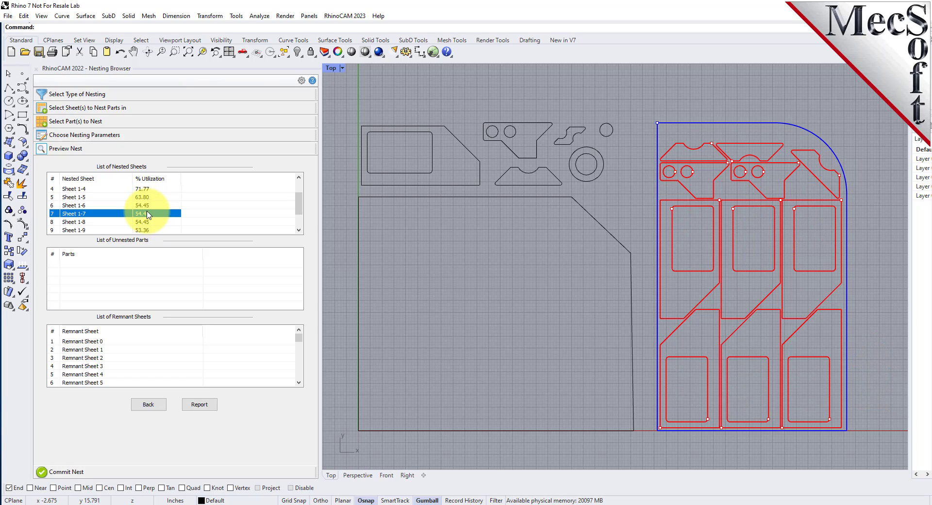
{"action": "scroll", "coordinate": [149, 217], "scroll_direction": "down", "scroll_amount": 1}
{"action": "left_click", "coordinate": [148, 214]}
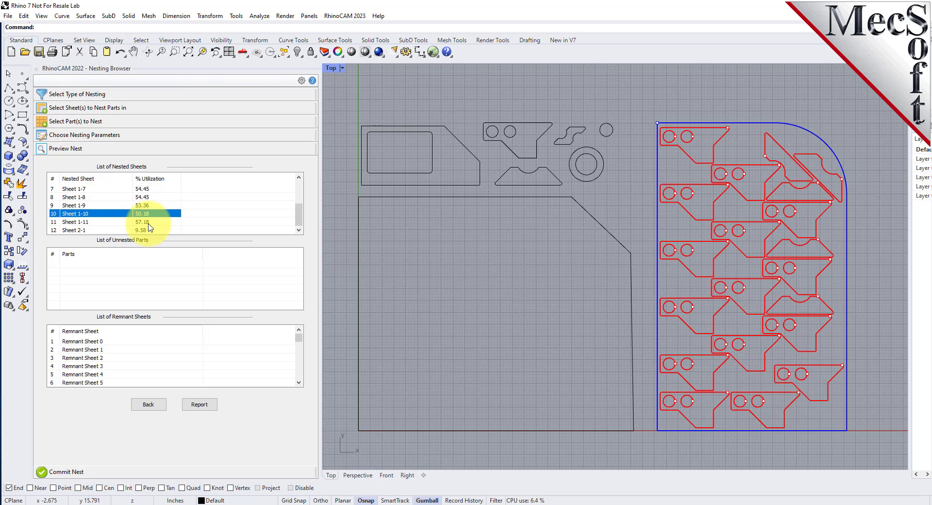
{"action": "left_click", "coordinate": [150, 223]}
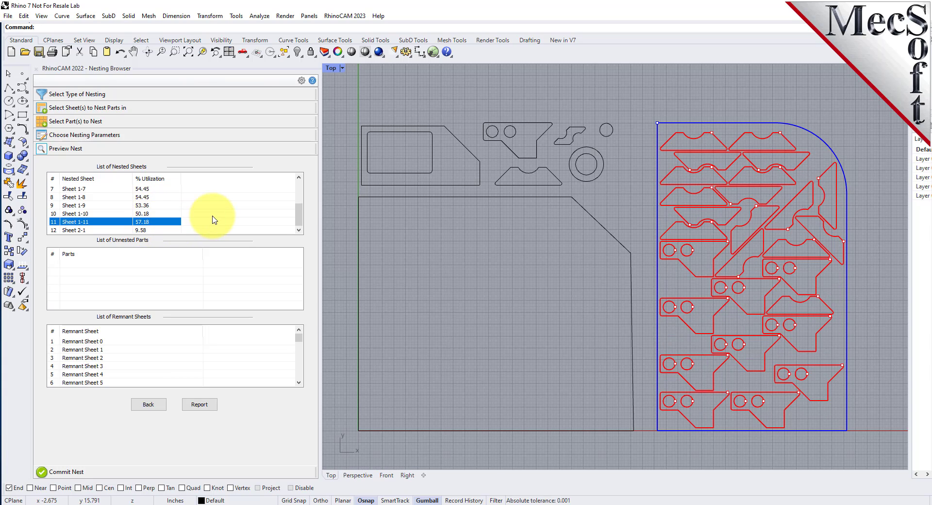
View the nesting report, close it, and commit the nest with a separate layer for each nested sheet.
{"action": "left_click", "coordinate": [199, 404]}
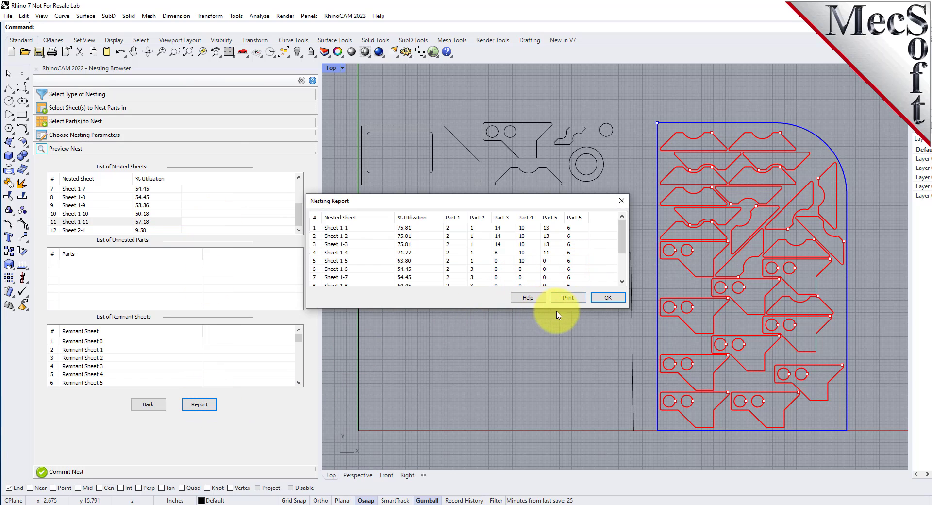
{"action": "left_click", "coordinate": [608, 297]}
{"action": "left_click", "coordinate": [67, 472]}
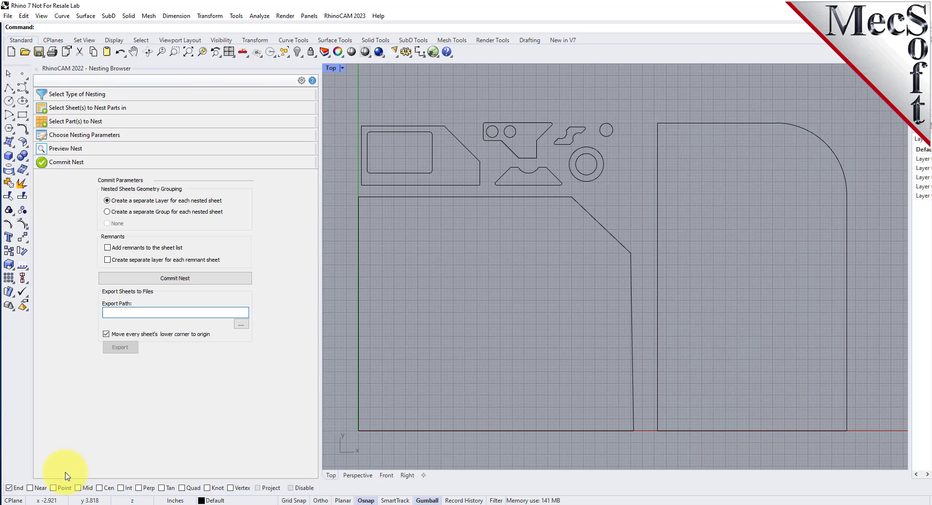
{"action": "left_click", "coordinate": [173, 280]}
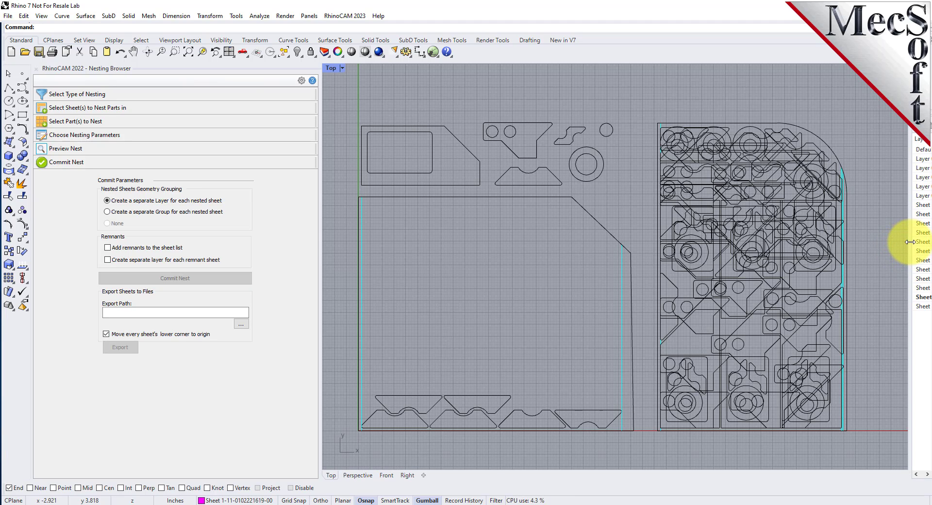
Widen the layer list and its name column to show full names, and look through the layers of nested sheets 1-10 to 1-7.
{"action": "left_click_drag", "start_coordinate": [911, 245], "coordinate": [811, 244]}
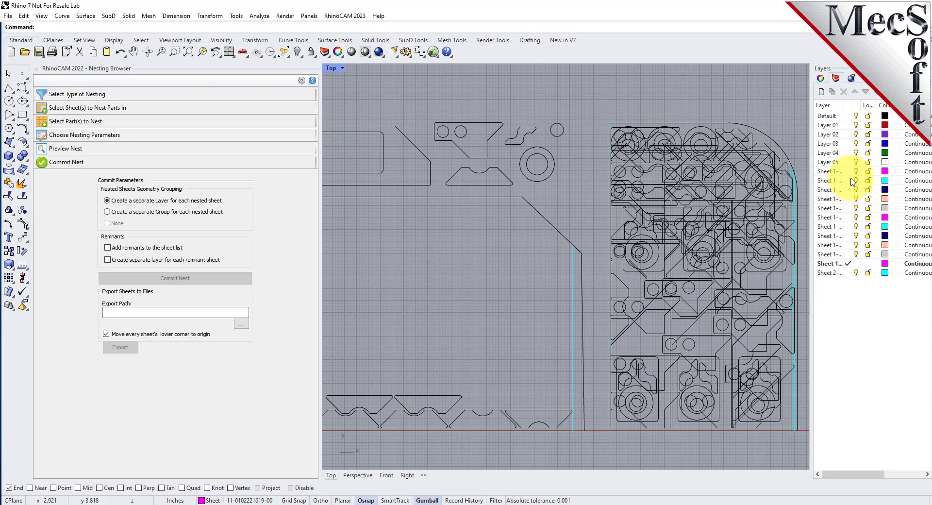
{"action": "left_click_drag", "start_coordinate": [812, 223], "coordinate": [751, 220]}
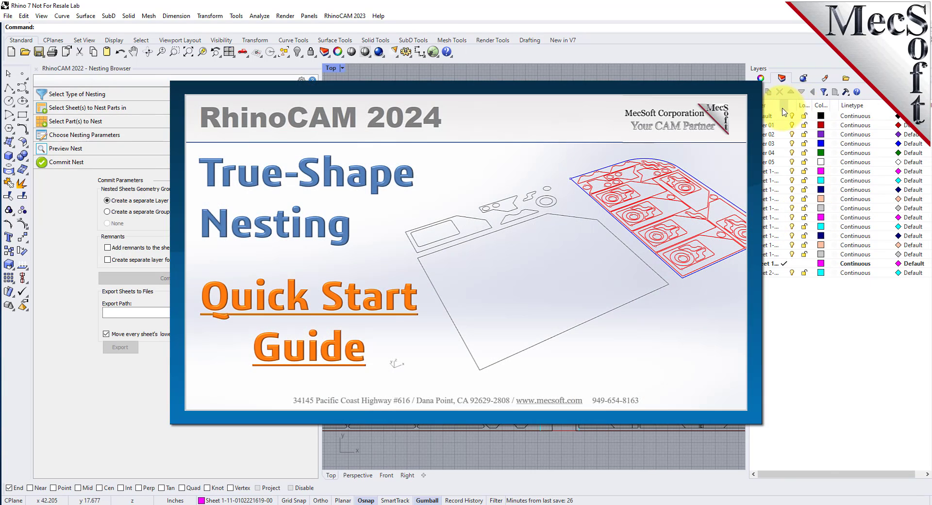
{"action": "left_click_drag", "start_coordinate": [779, 107], "coordinate": [829, 107]}
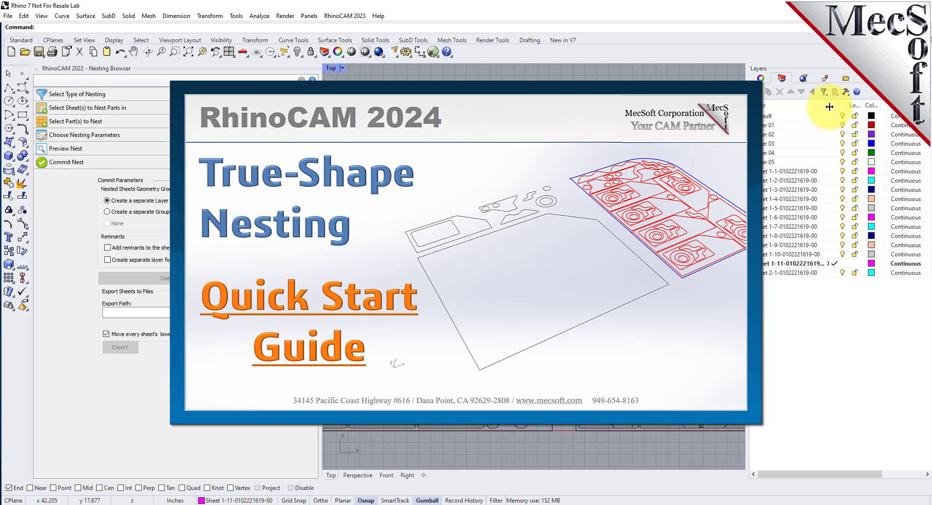
{"action": "left_click", "coordinate": [797, 254]}
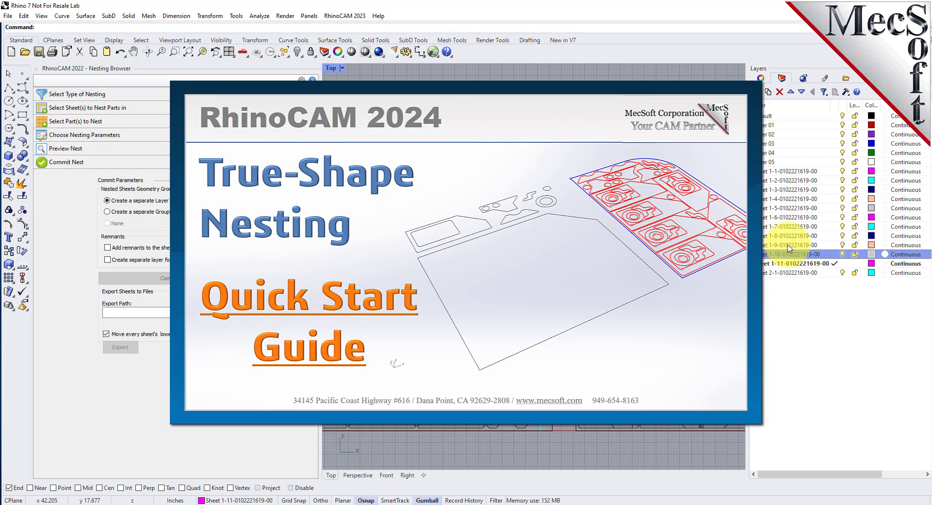
{"action": "left_click", "coordinate": [795, 245]}
{"action": "left_click", "coordinate": [792, 235]}
{"action": "left_click", "coordinate": [793, 227]}
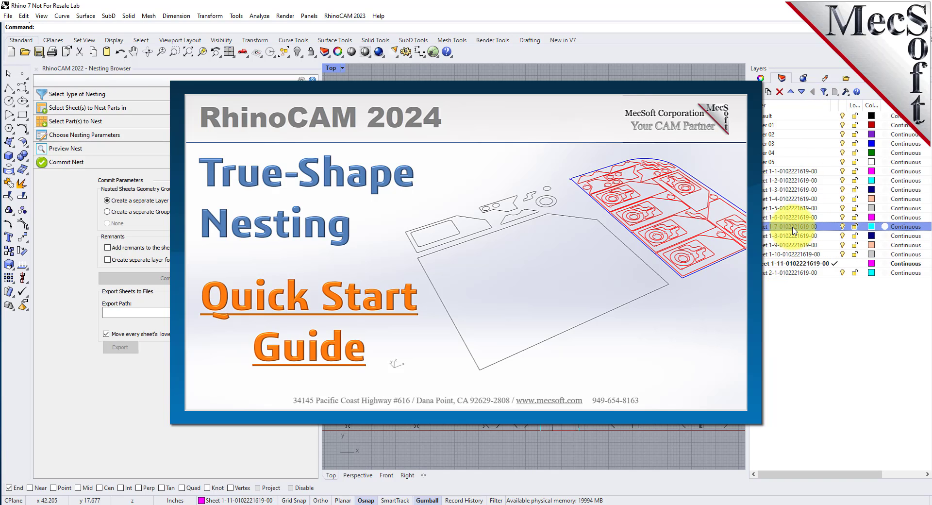